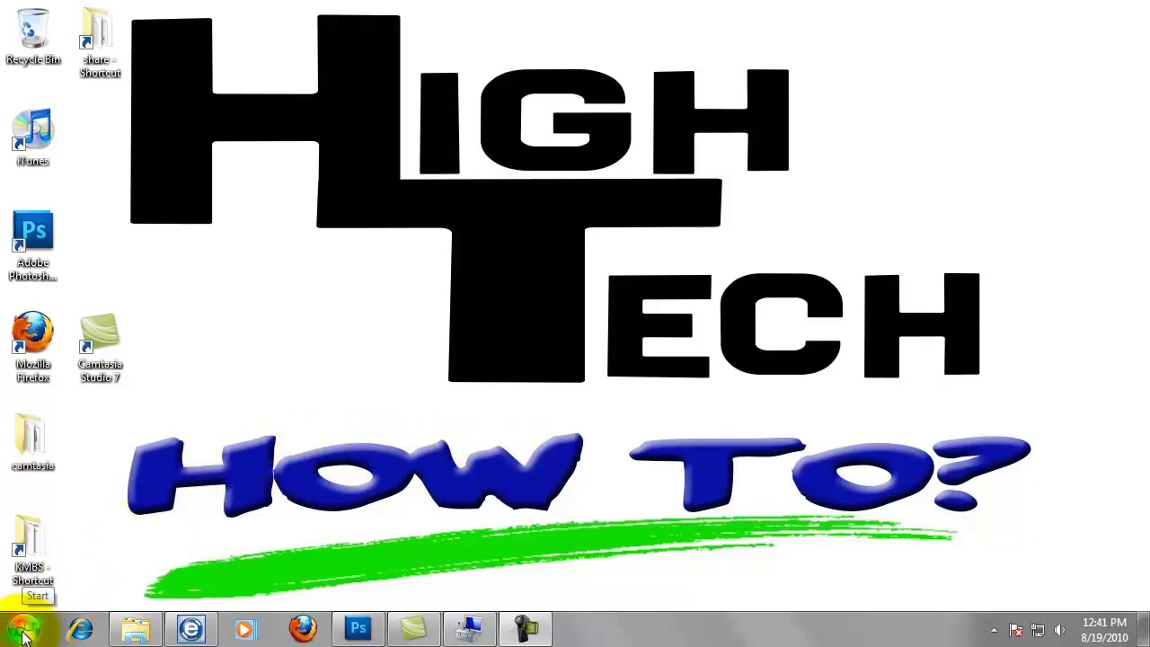
Open Computer Management through the Manage option on the Start menu's Computer entry.
click(25, 634)
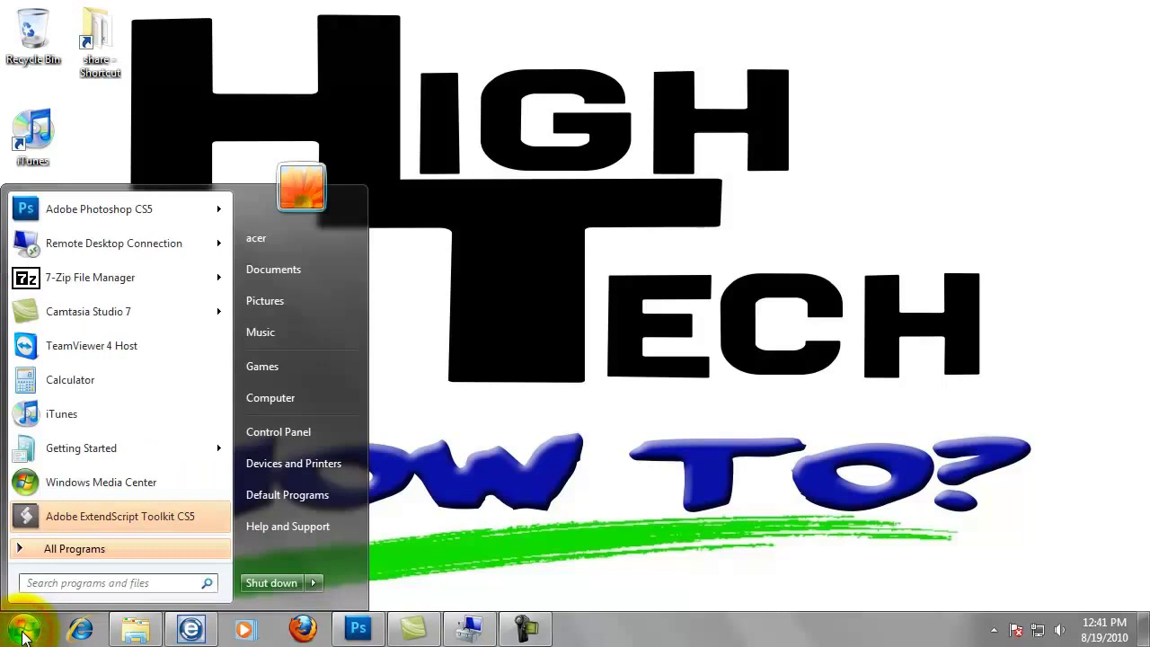
right_click(268, 400)
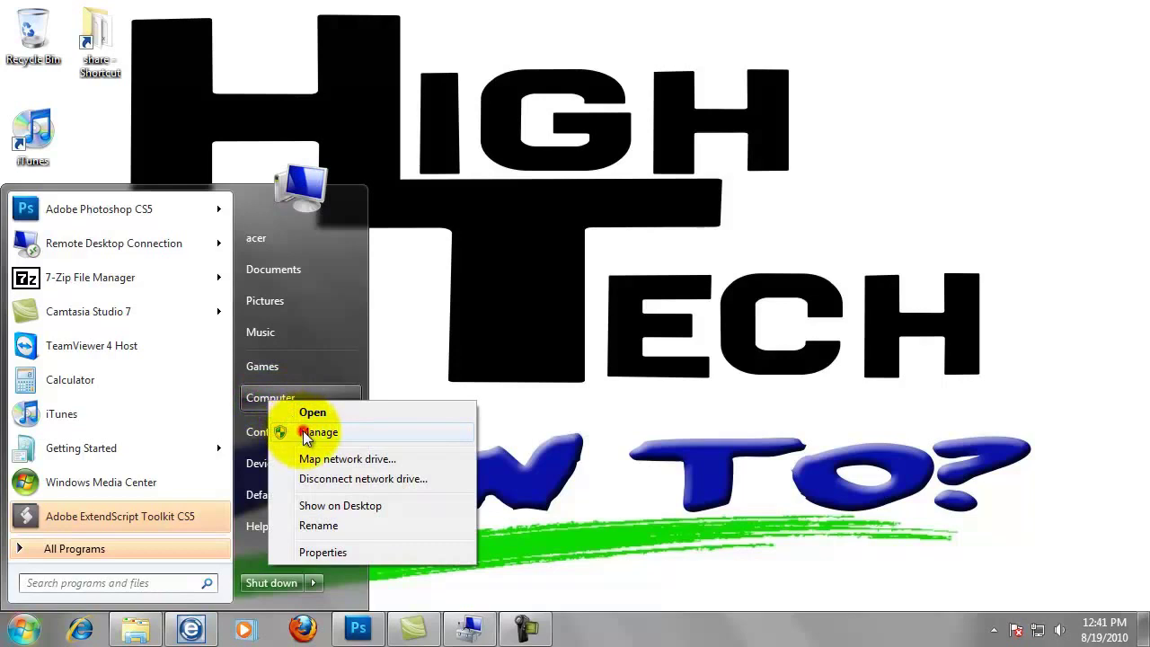
key(Escape)
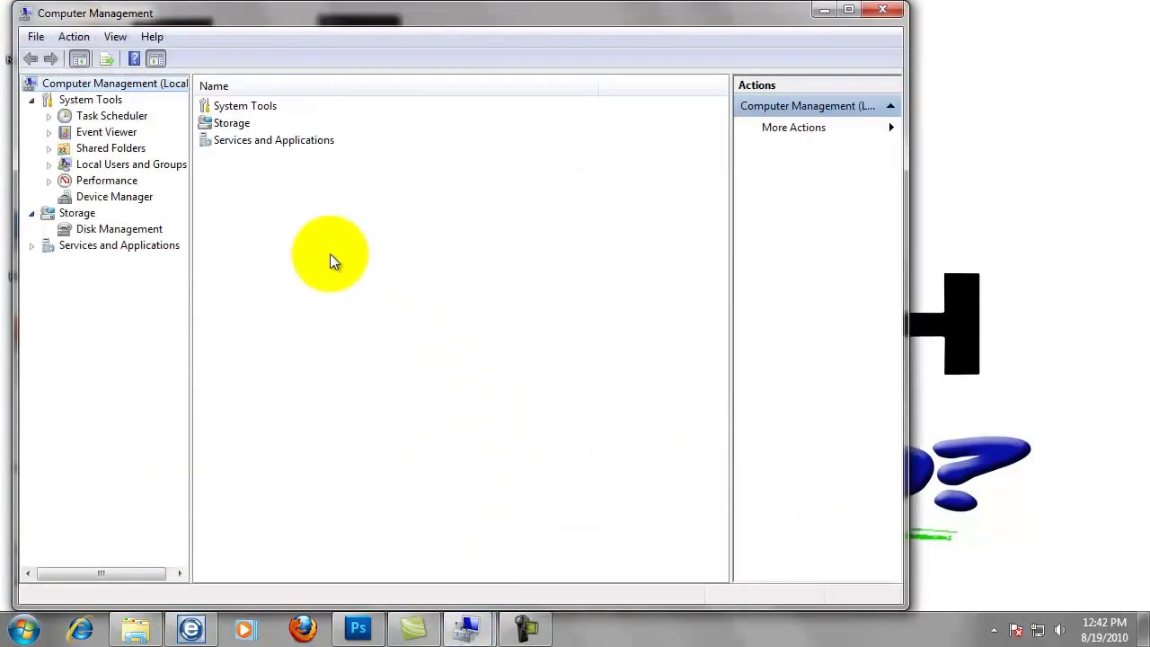
Start a new local user named bizhub under Local Users and Groups and enter its password twice.
click(50, 166)
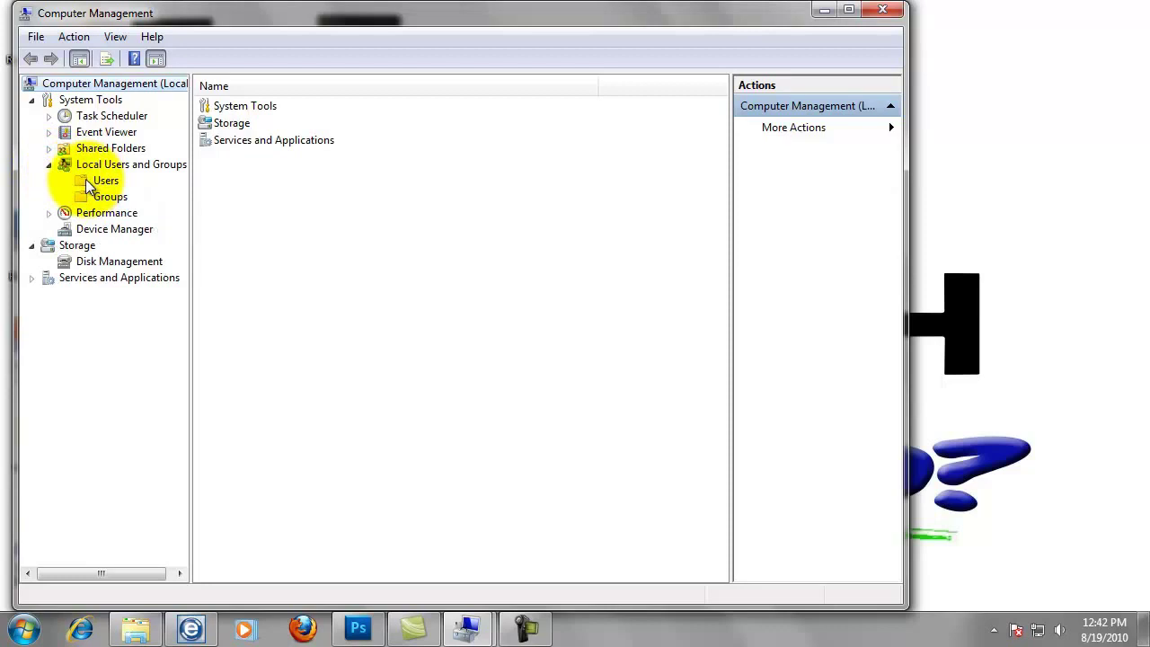
right_click(87, 184)
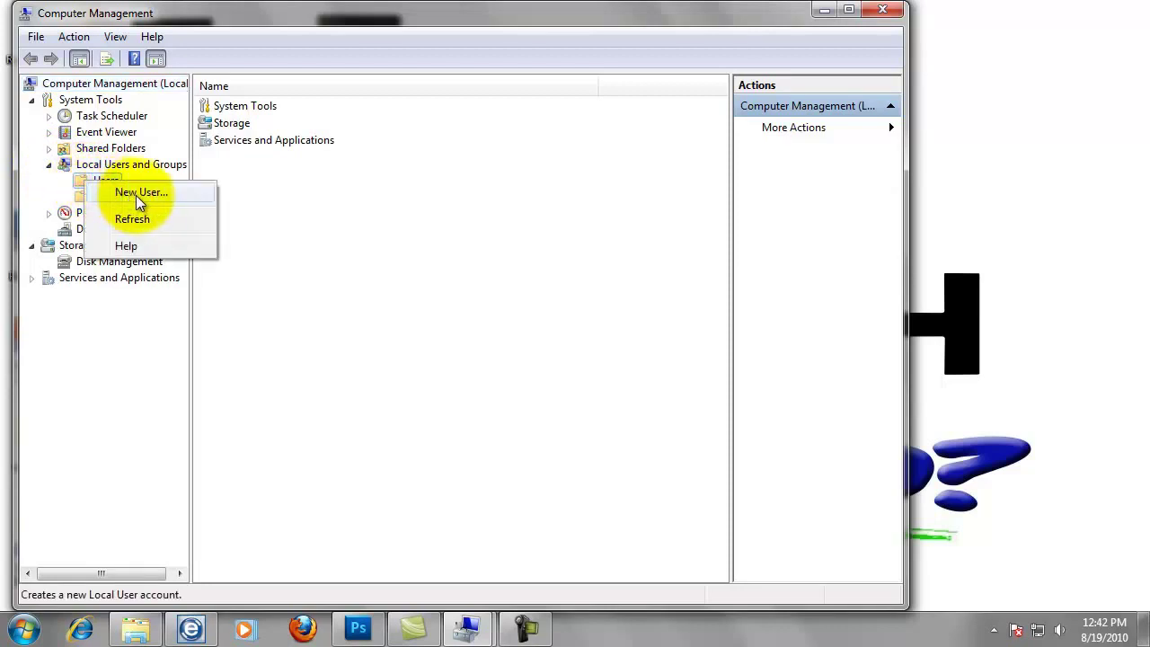
click(140, 200)
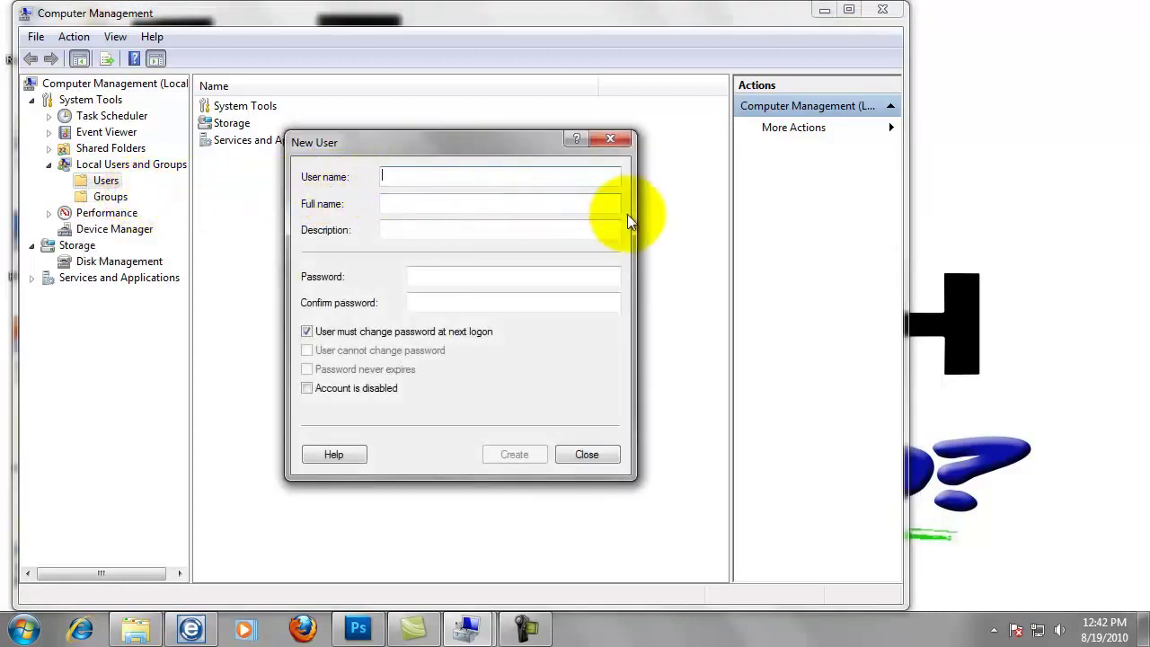
text(b)
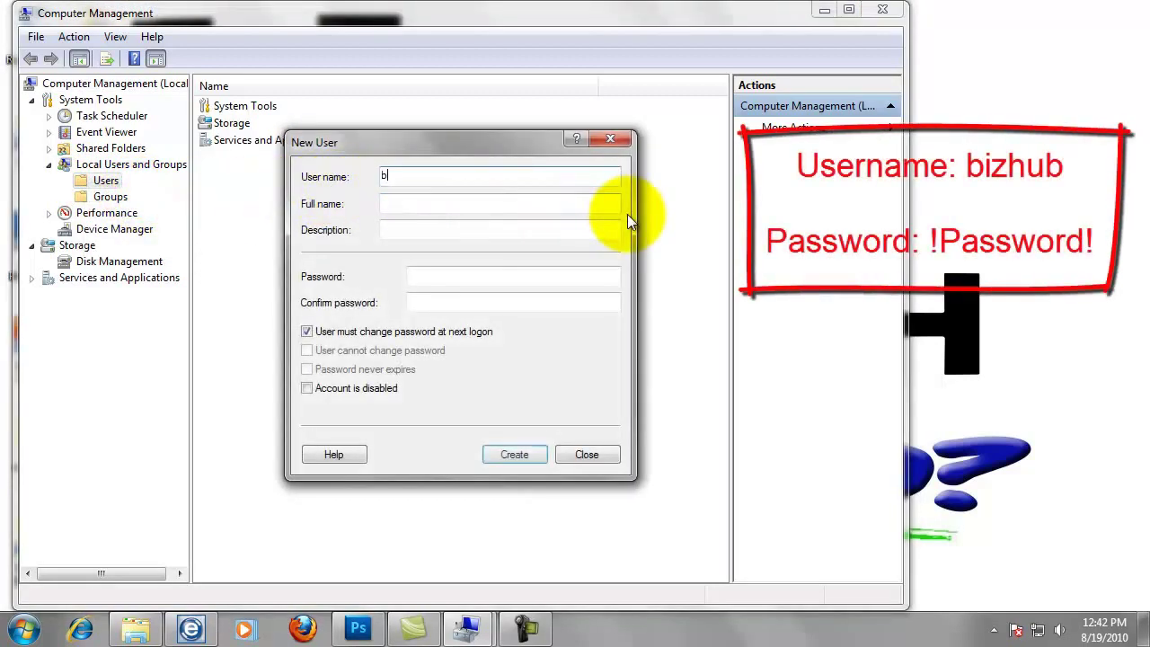
text(izhub)
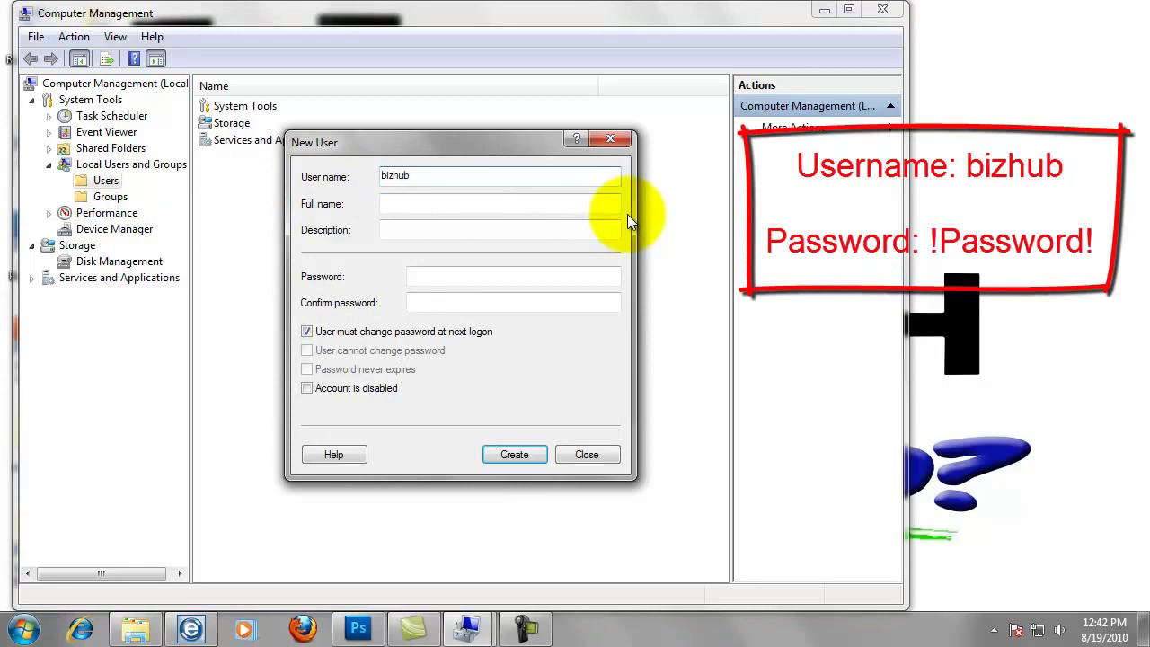
click(469, 274)
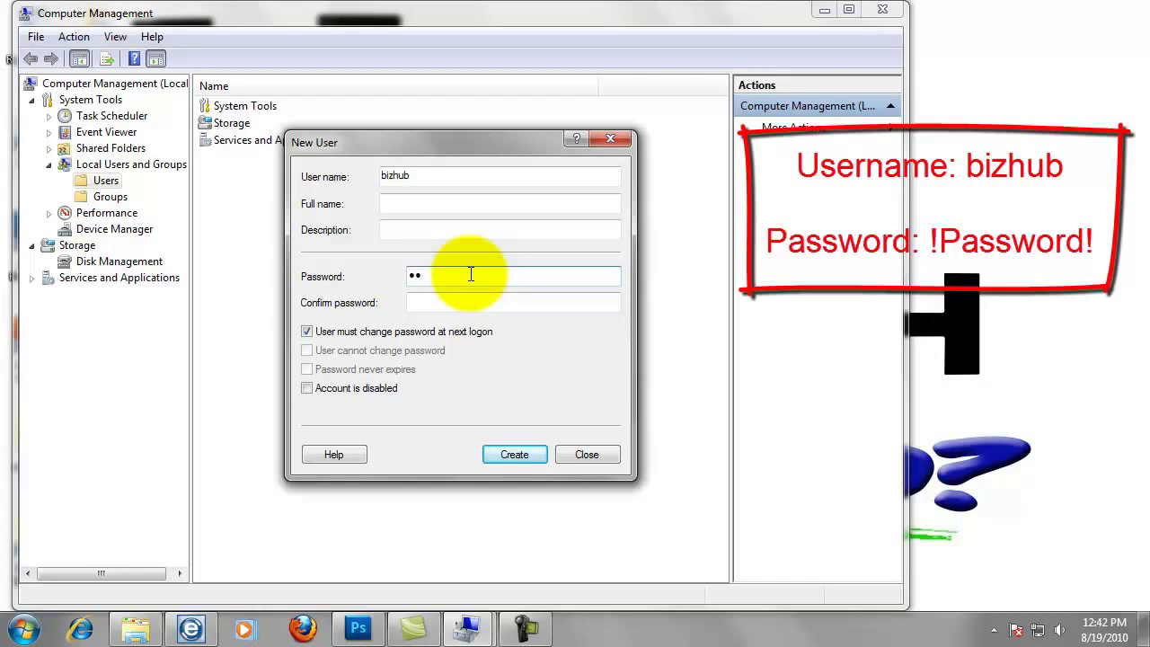
text(assword!Password!)
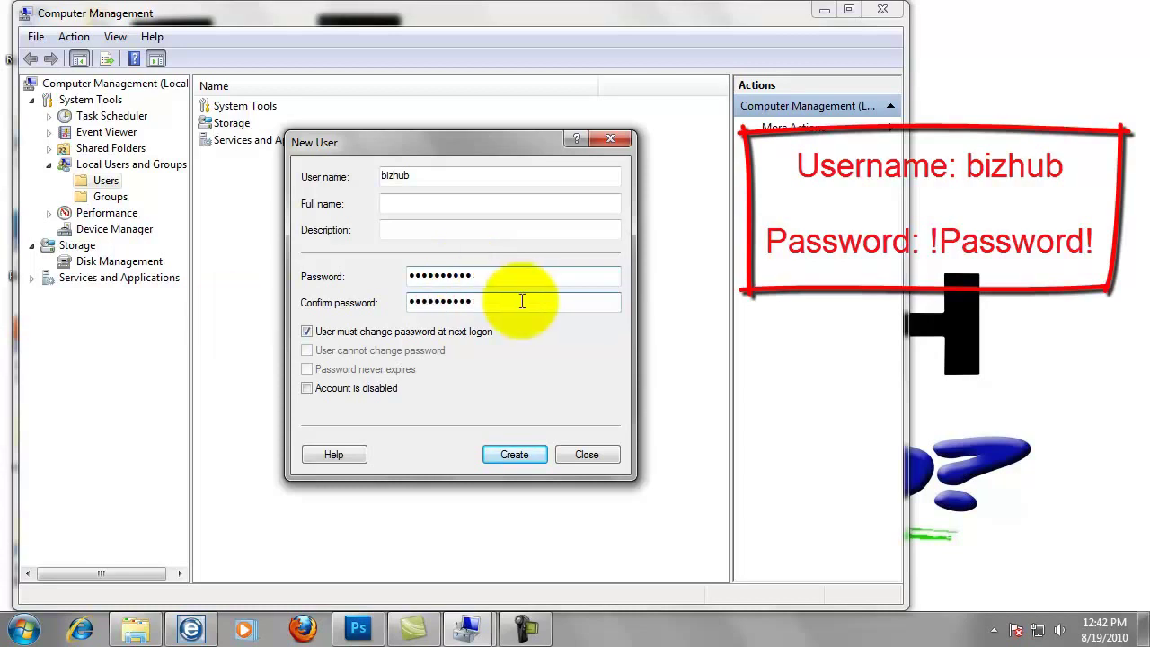
Make bizhub's password never expire and unchangeable by the user, then create the account.
click(306, 332)
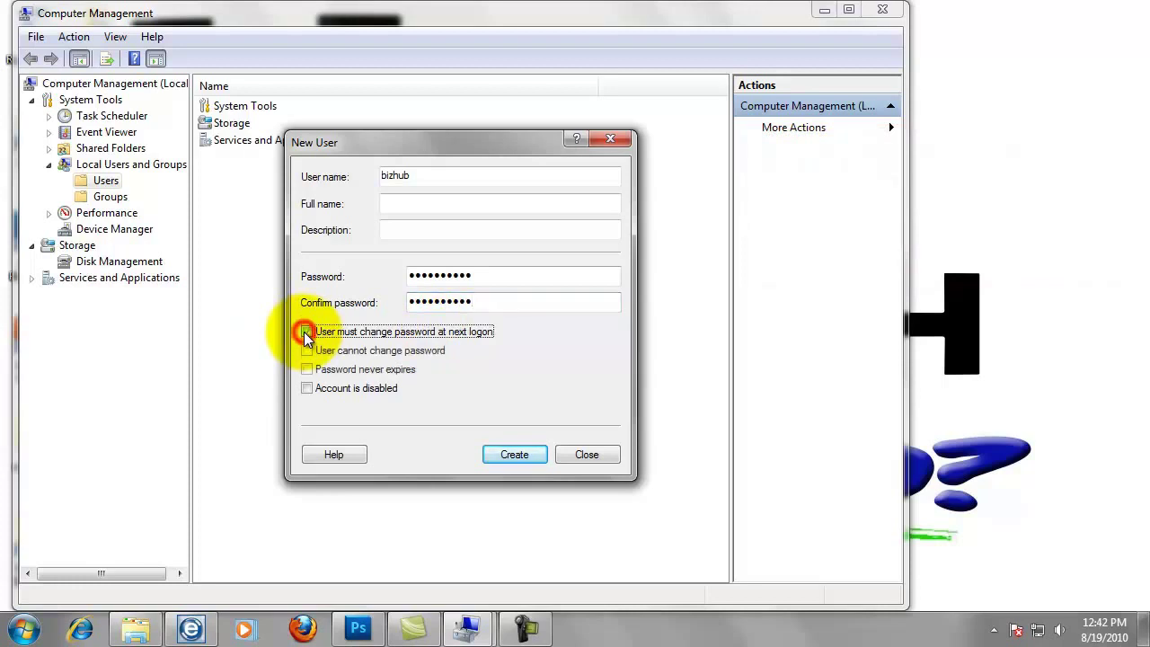
click(307, 350)
click(307, 370)
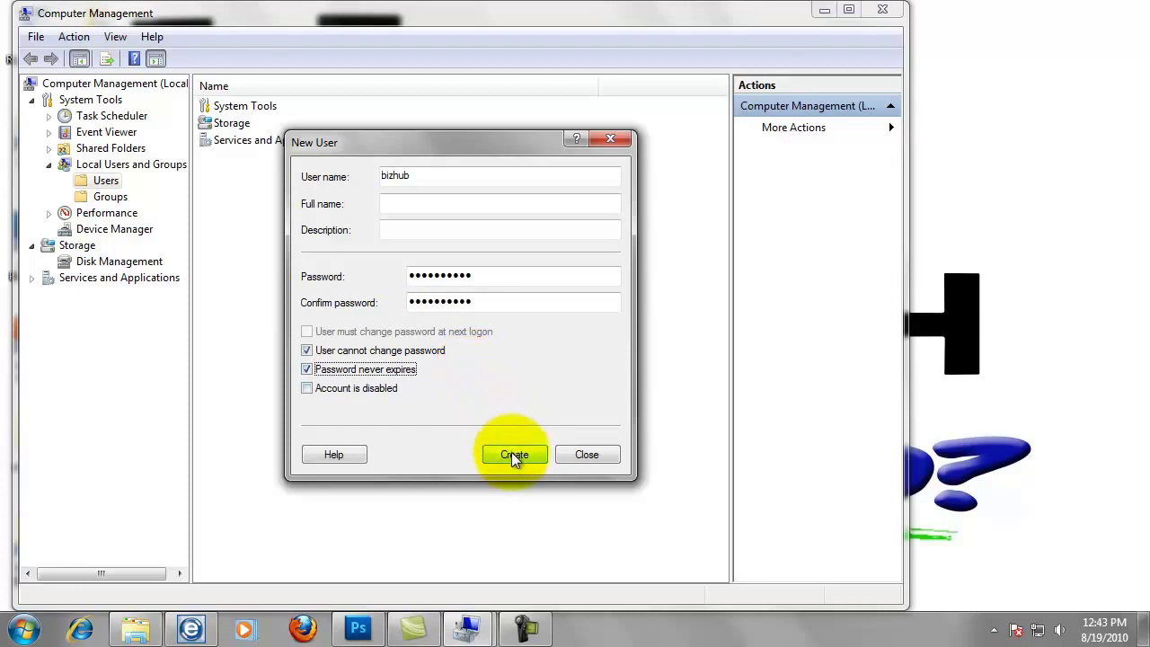
click(515, 456)
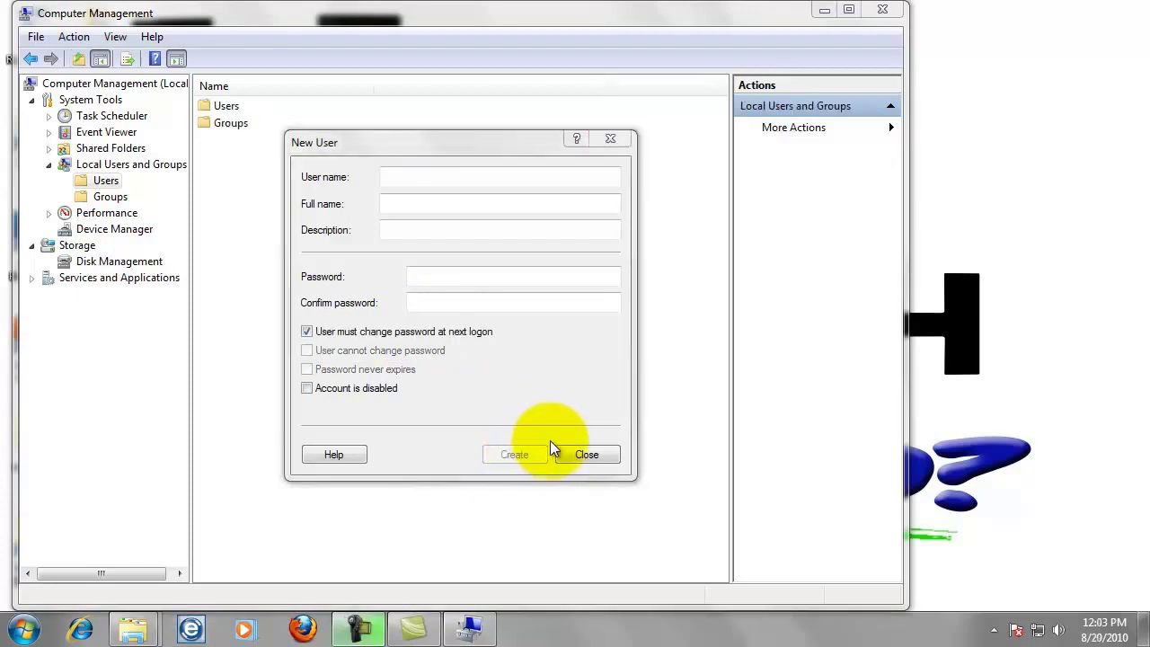
Remove the bizhub account from the Users group on its Member Of properties and save.
click(578, 455)
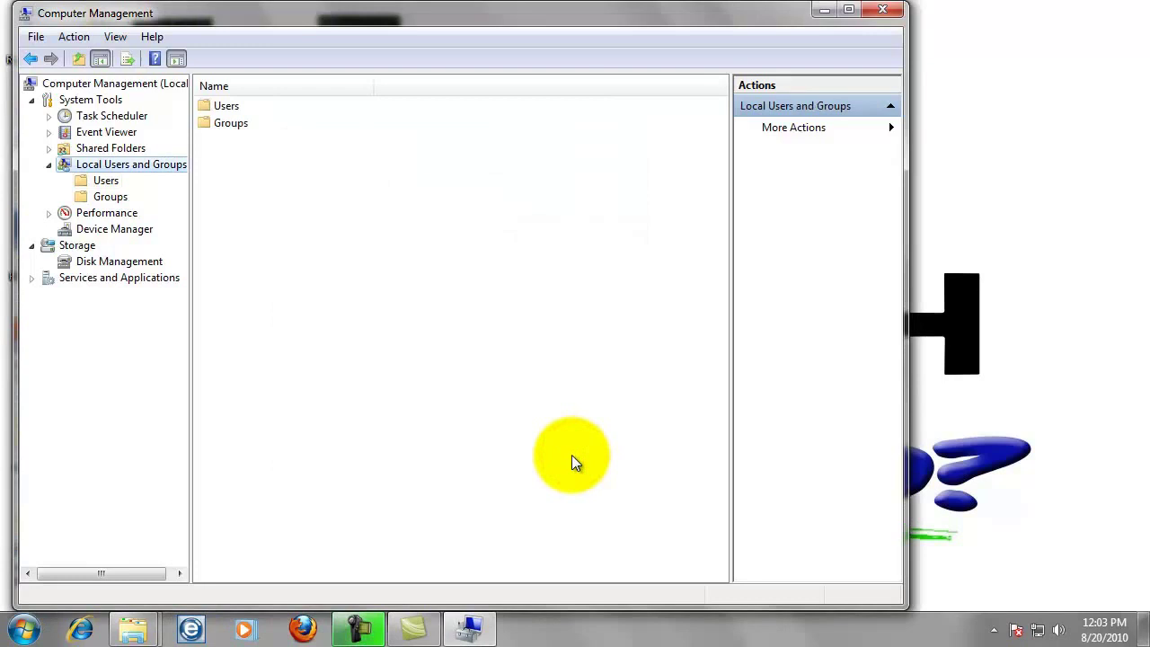
click(106, 182)
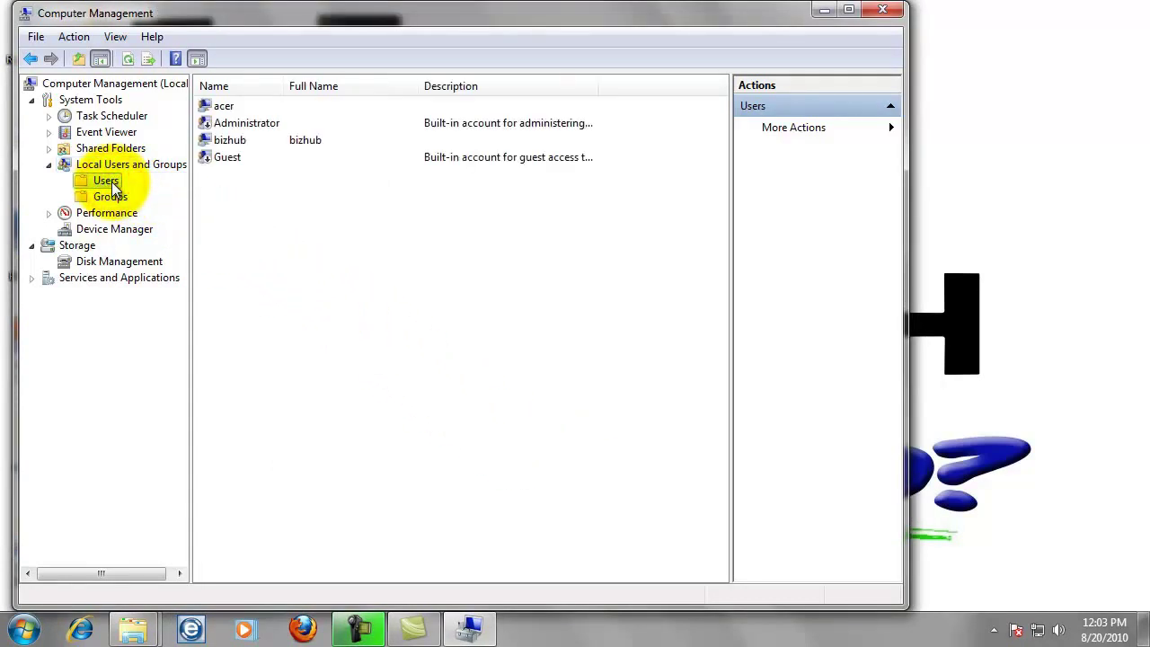
double_click(235, 141)
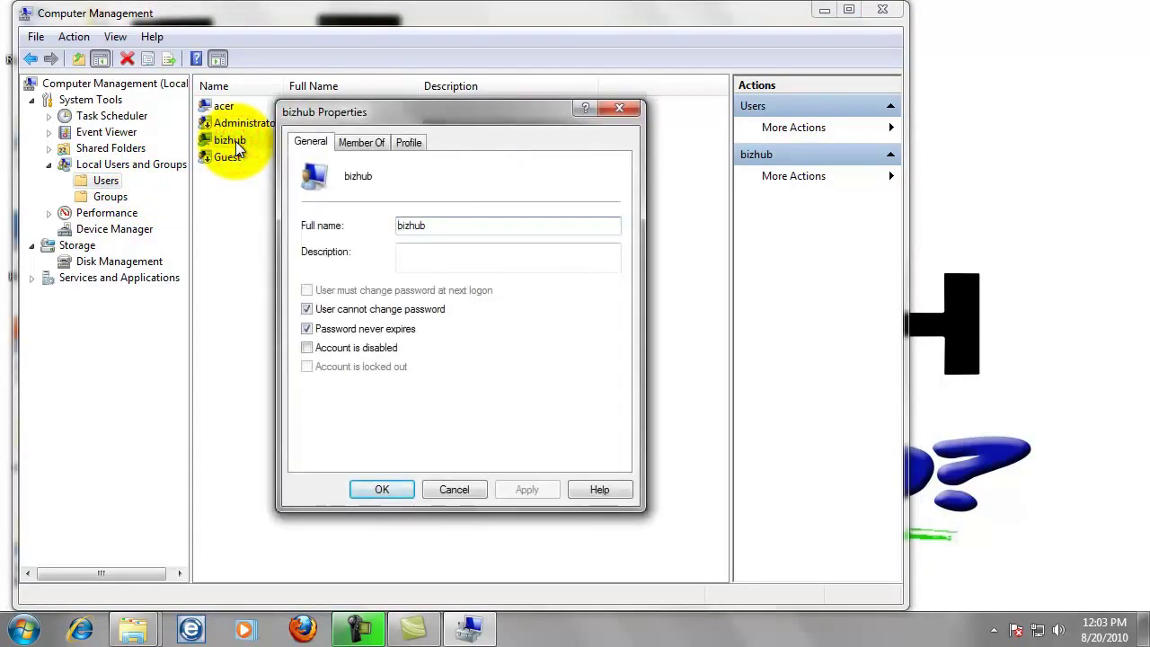
click(365, 143)
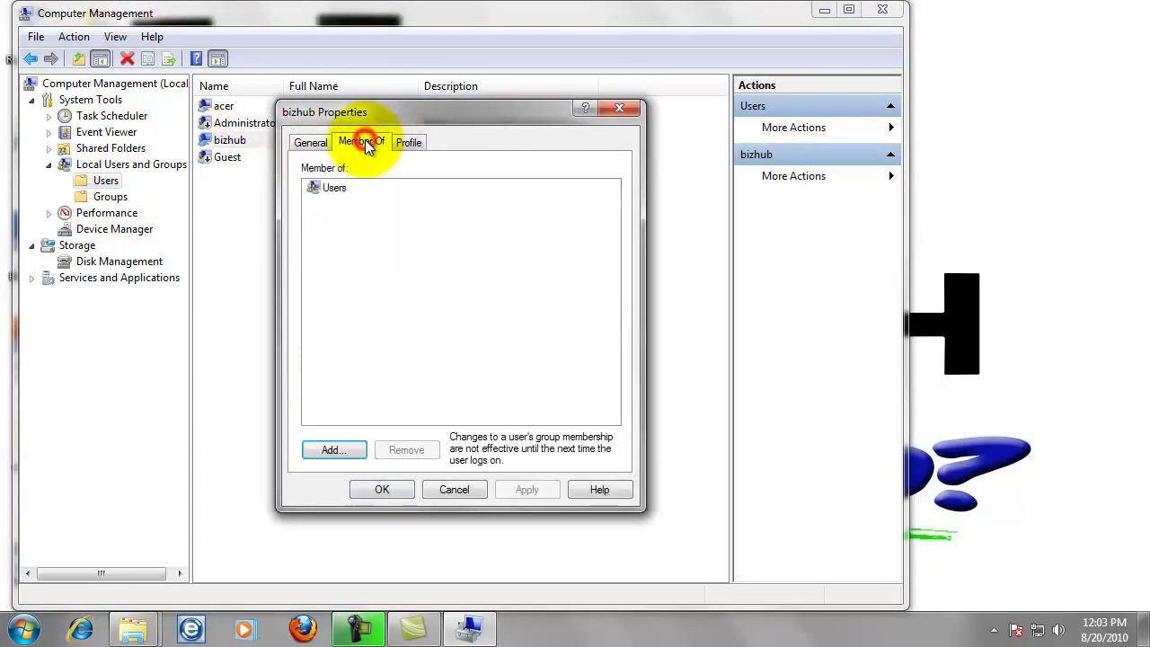
click(338, 189)
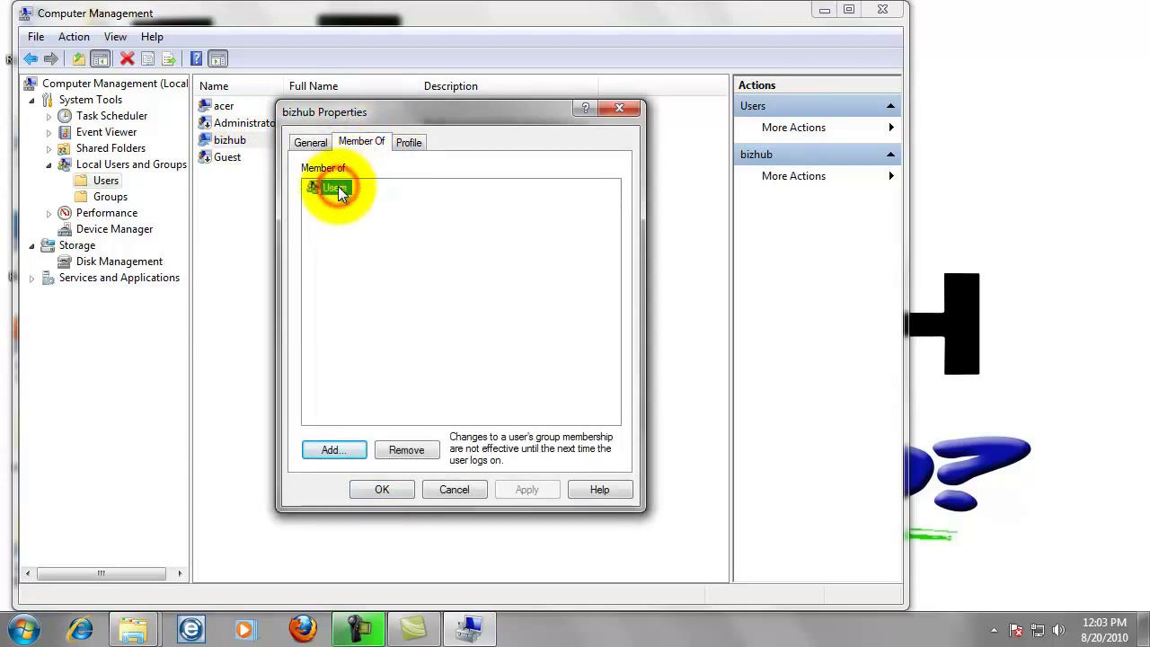
click(406, 451)
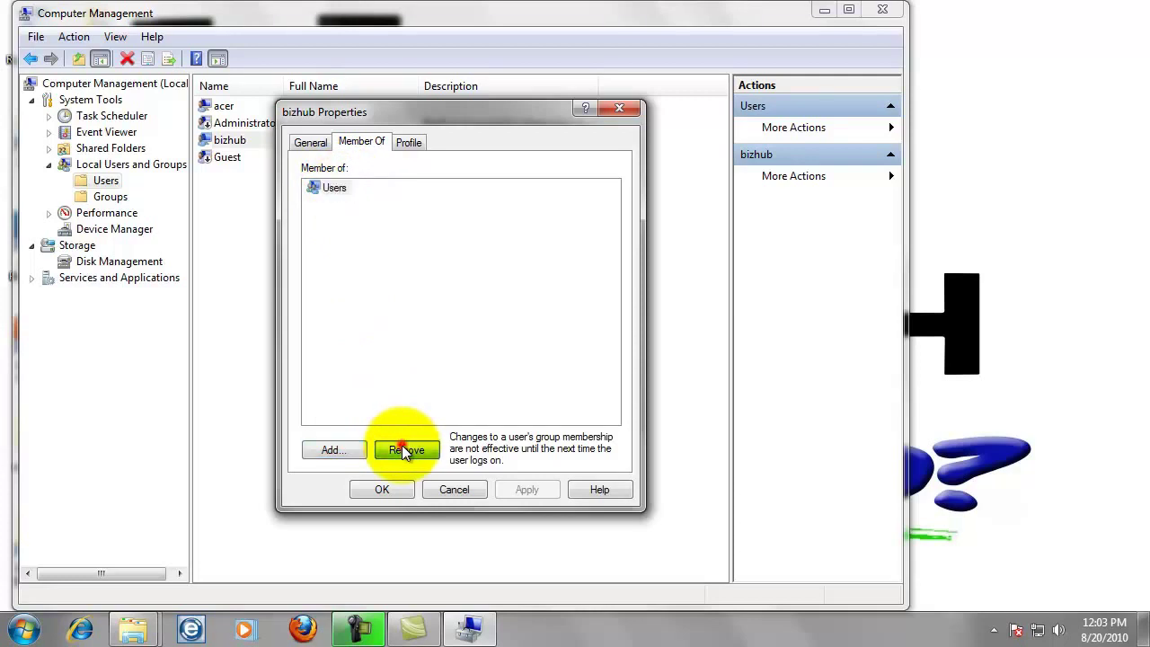
click(393, 490)
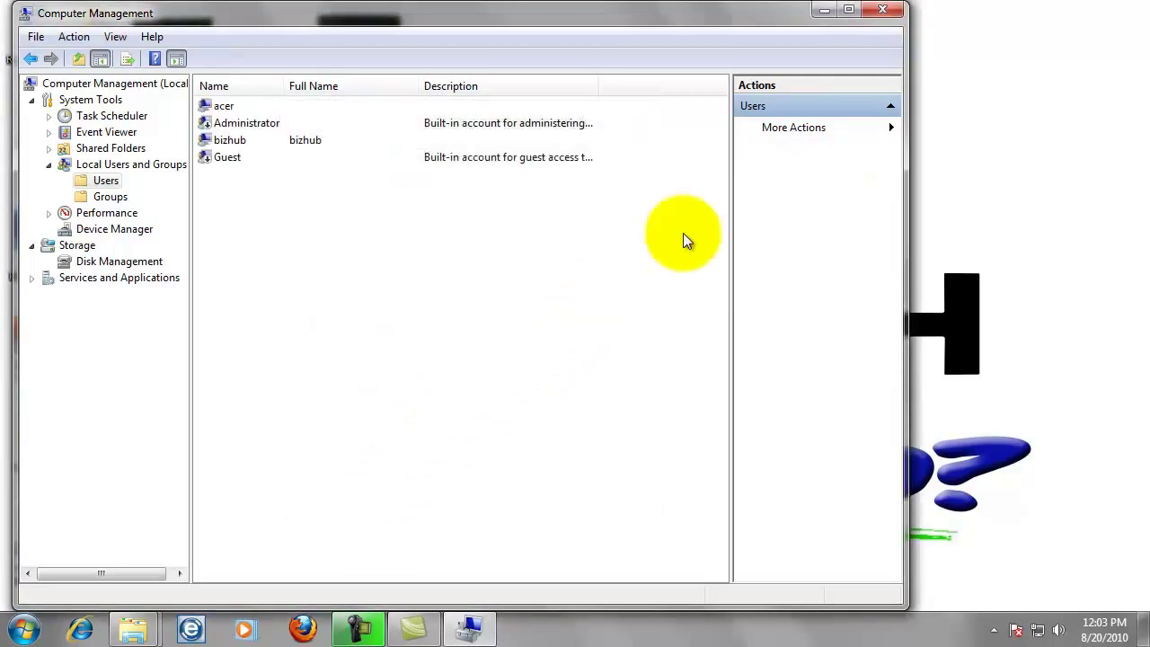
Close the Computer Management window.
click(882, 9)
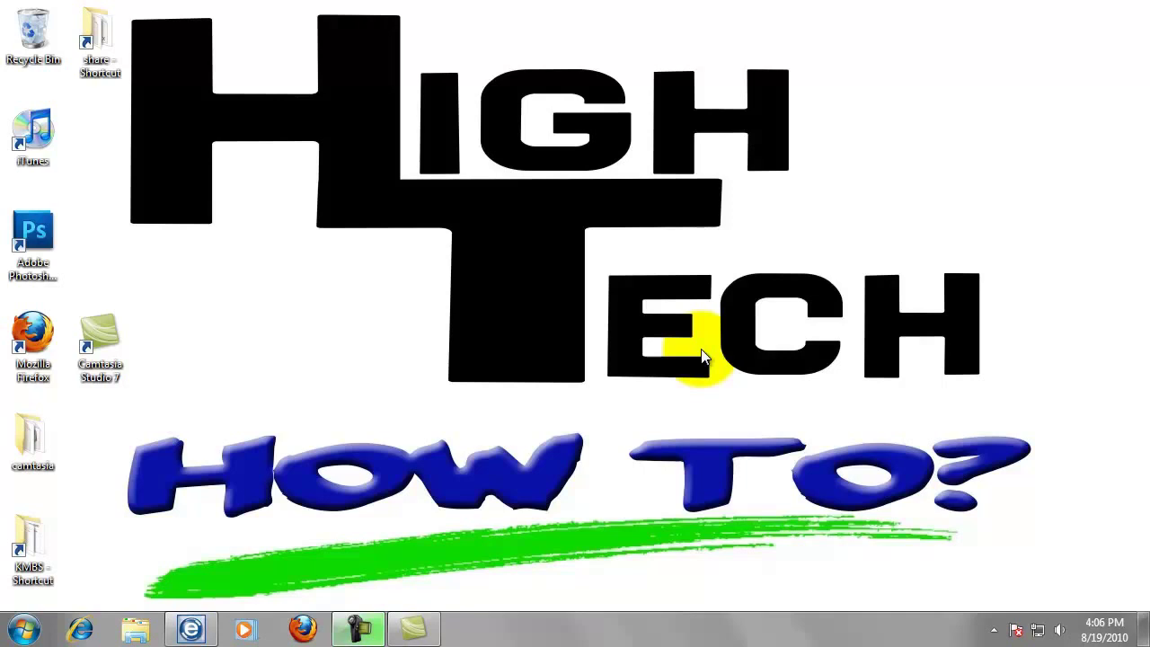
Browse from Computer in the Start menu into Local Disk (C:).
click(19, 631)
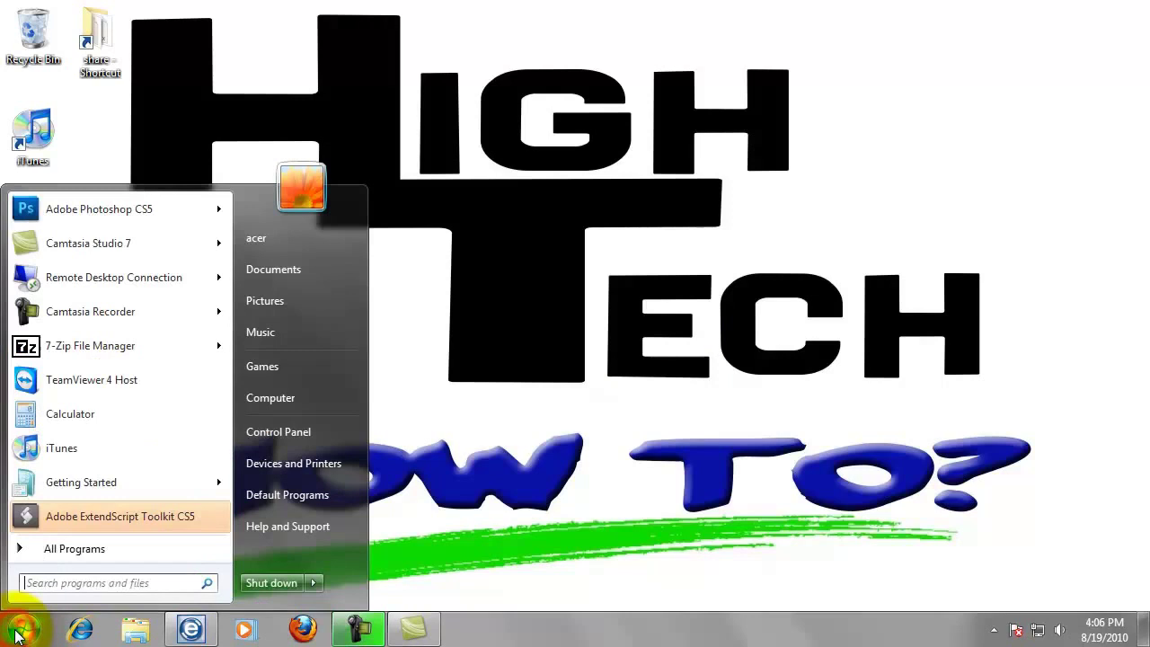
click(289, 397)
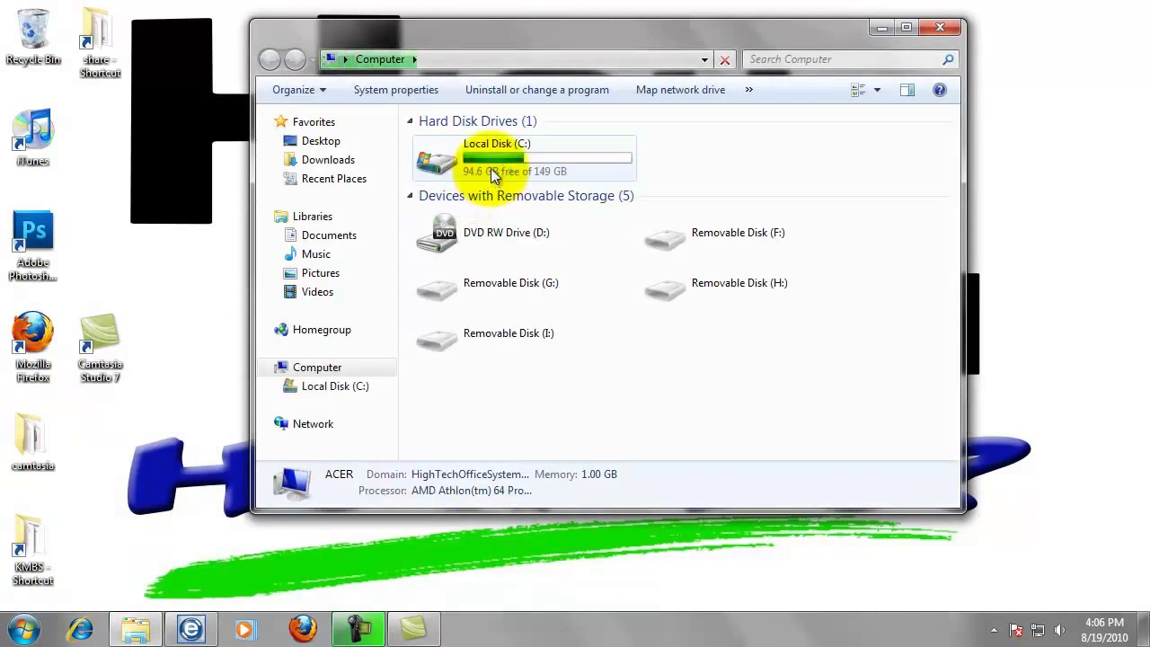
double_click(497, 174)
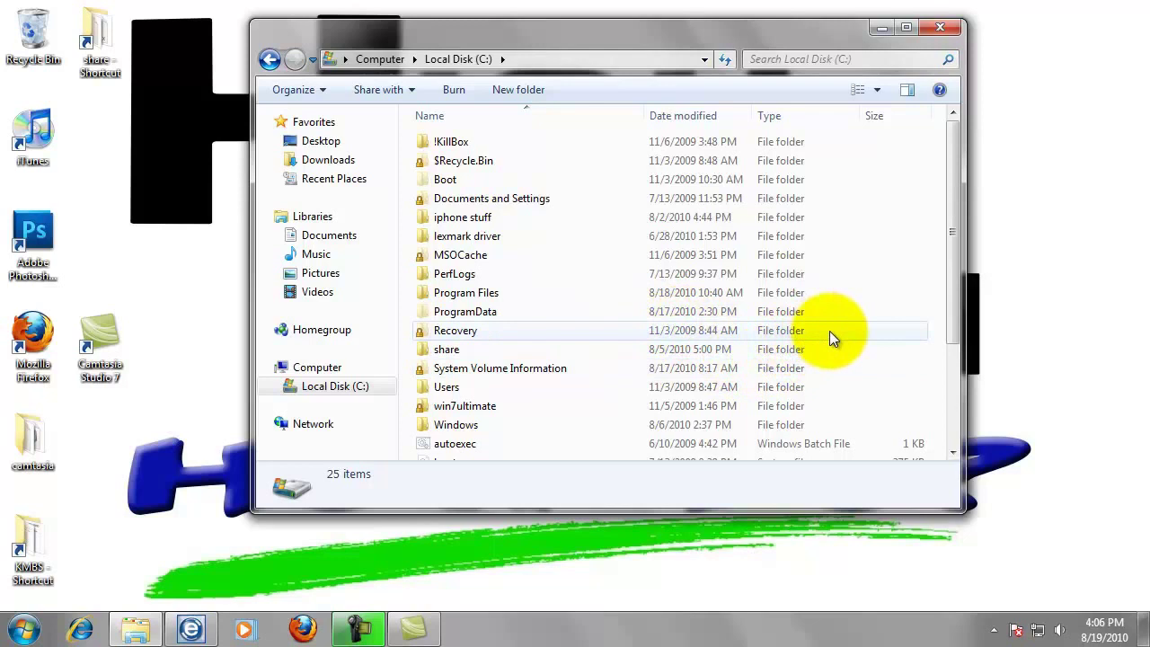
Create a new folder on Local Disk (C:) named myscans.
right_click(837, 353)
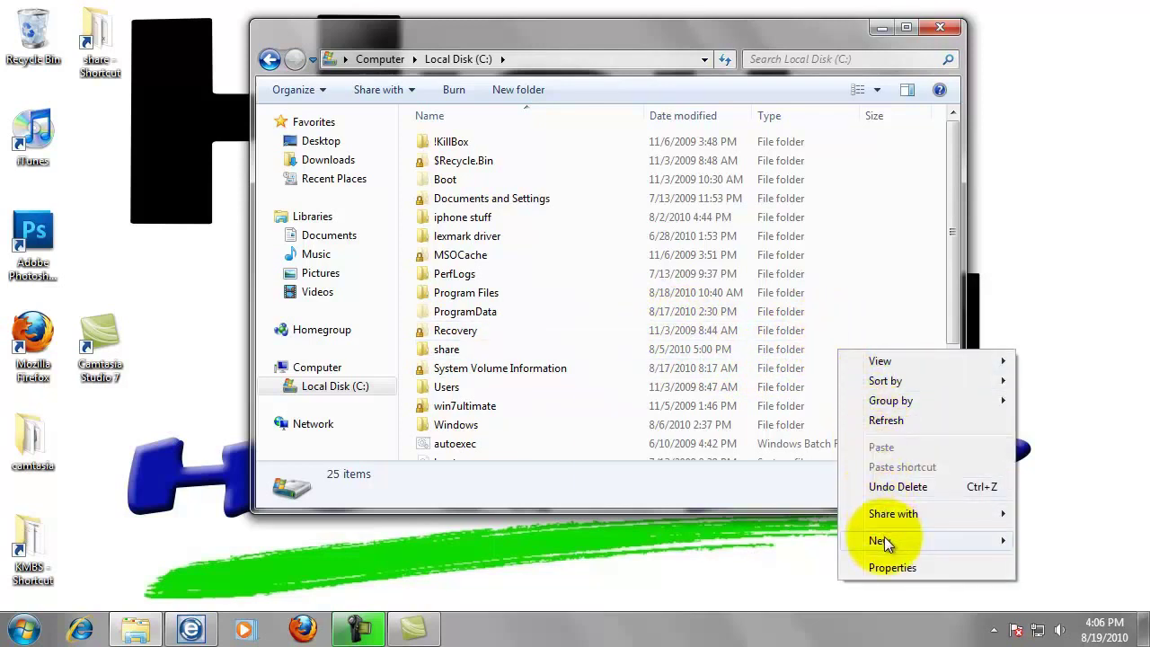
mouse_move(886, 541)
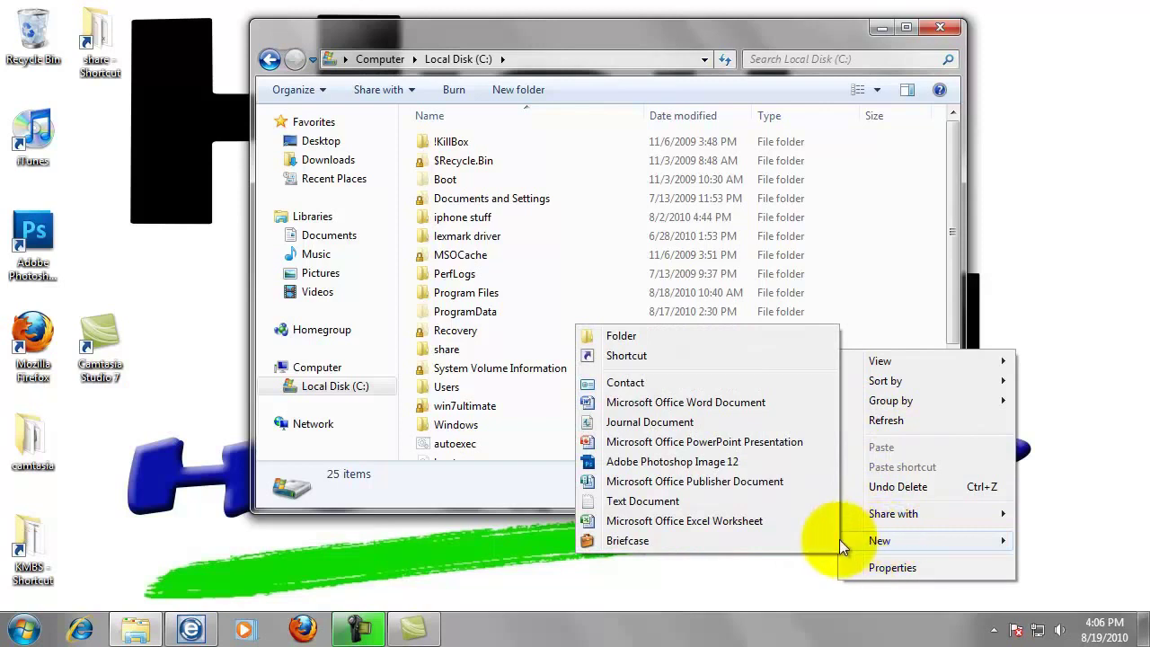
click(636, 342)
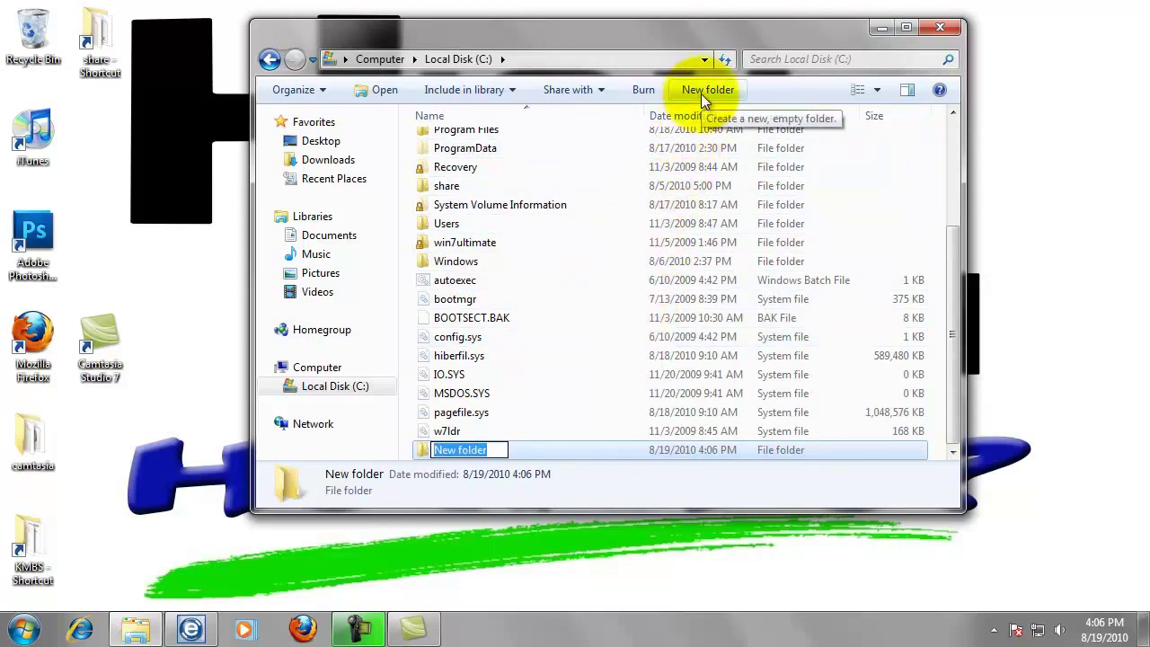
click(701, 94)
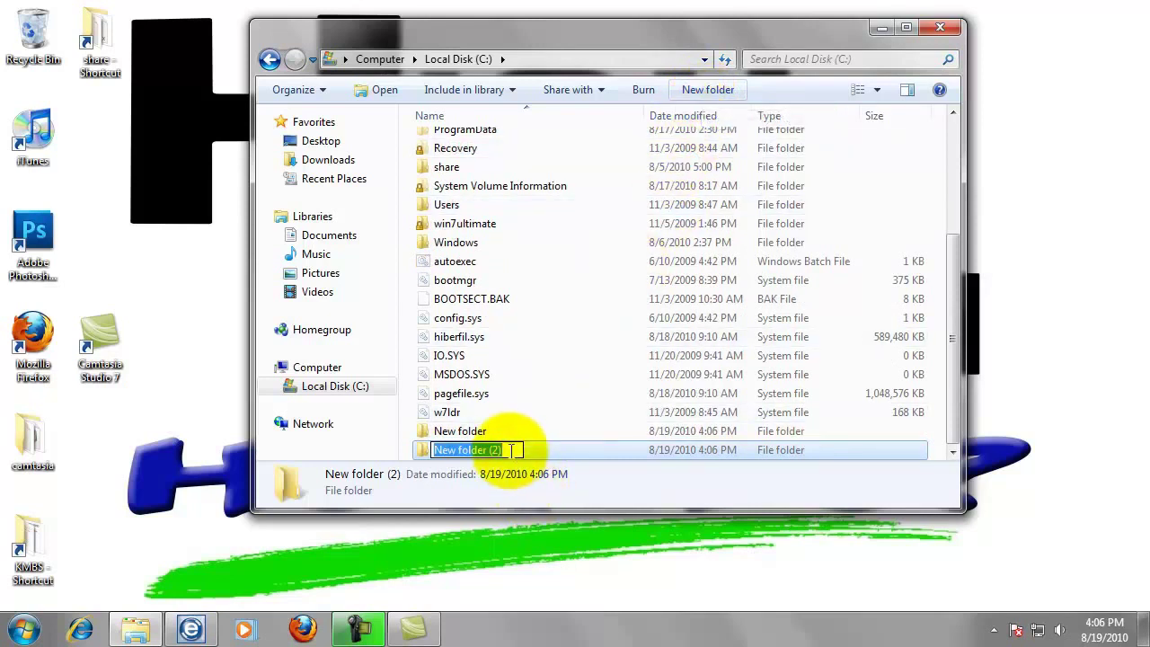
text(myscans)
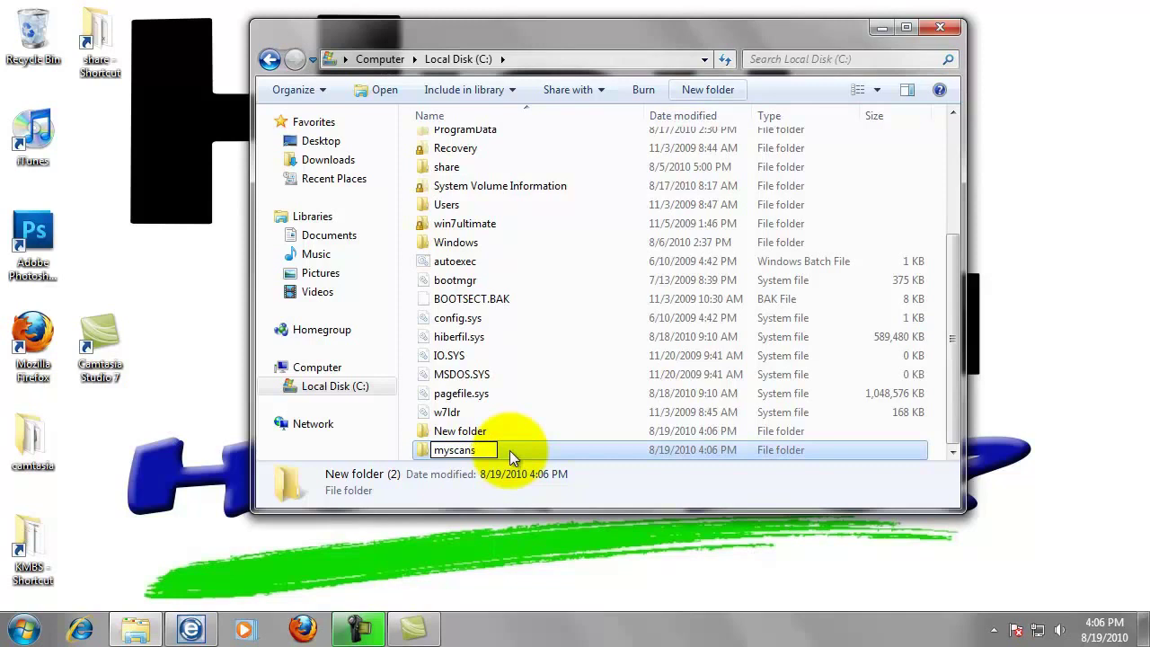
key(Return)
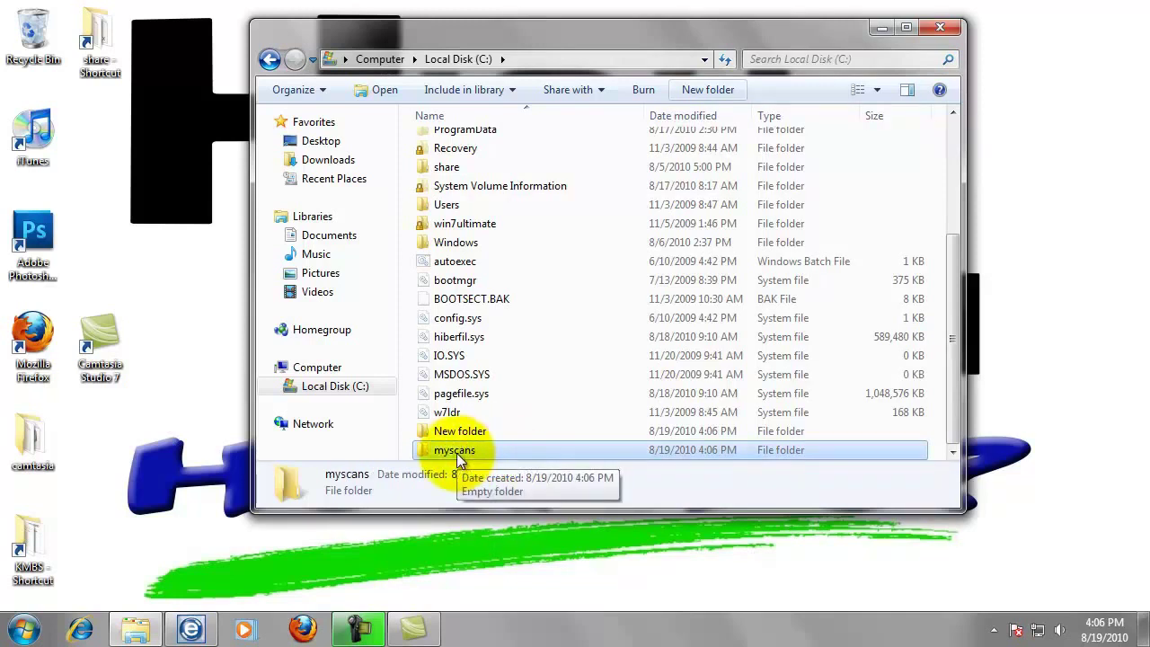
Open the myscans folder's Properties and start sharing it from the Sharing tab.
right_click(457, 453)
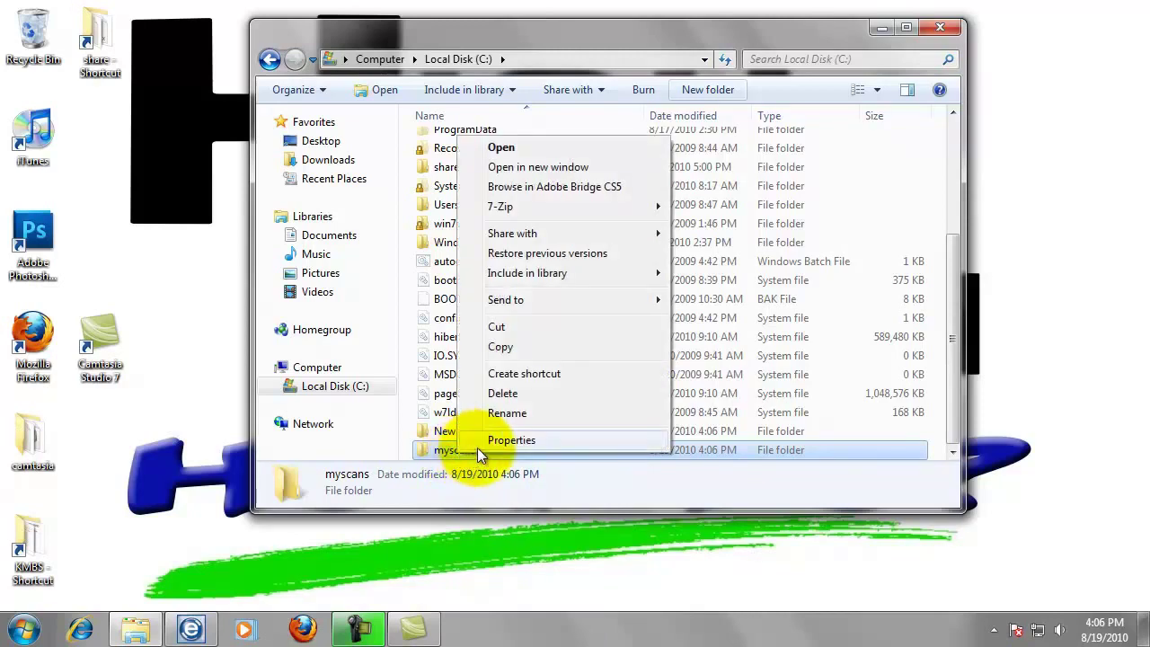
click(531, 439)
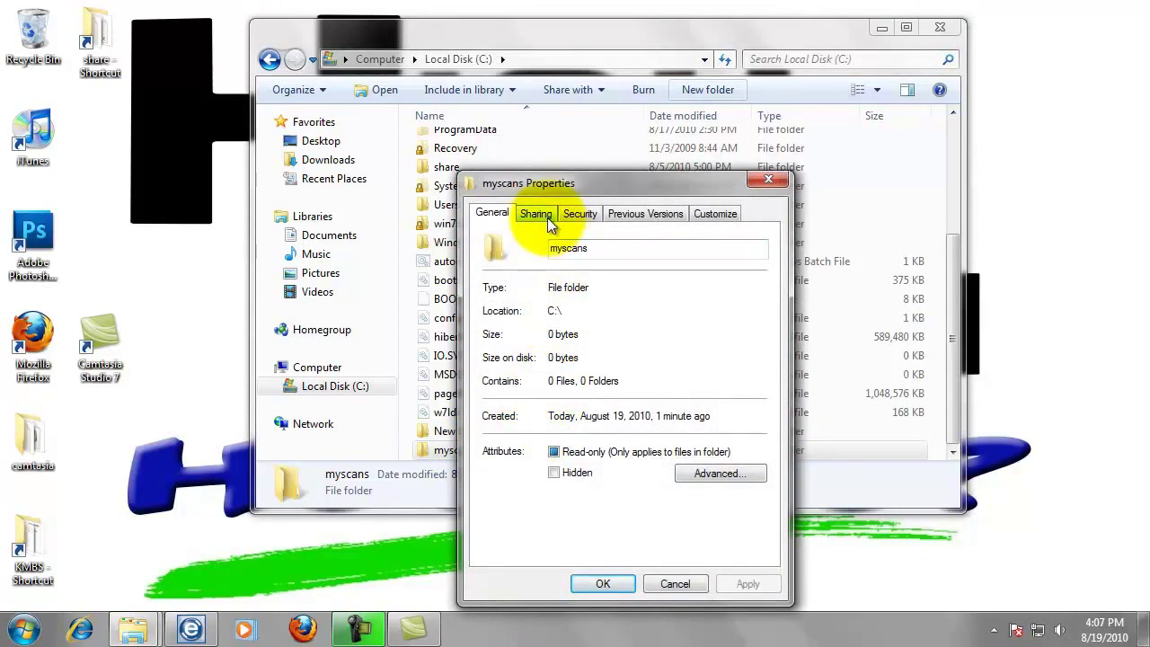
click(539, 216)
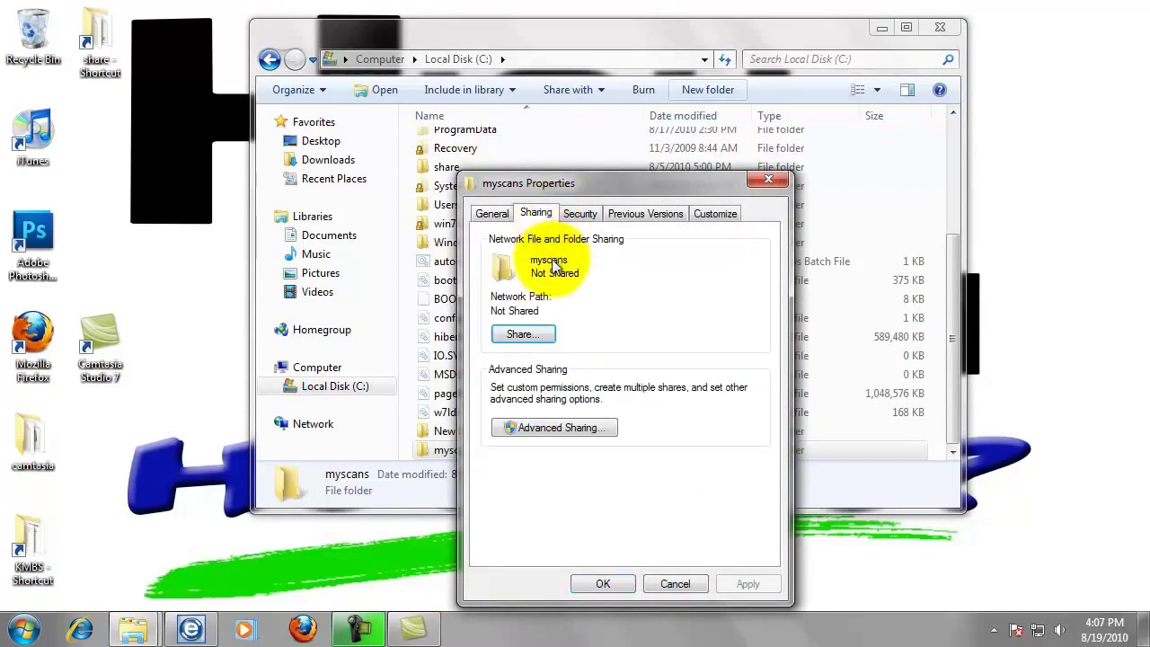
click(530, 335)
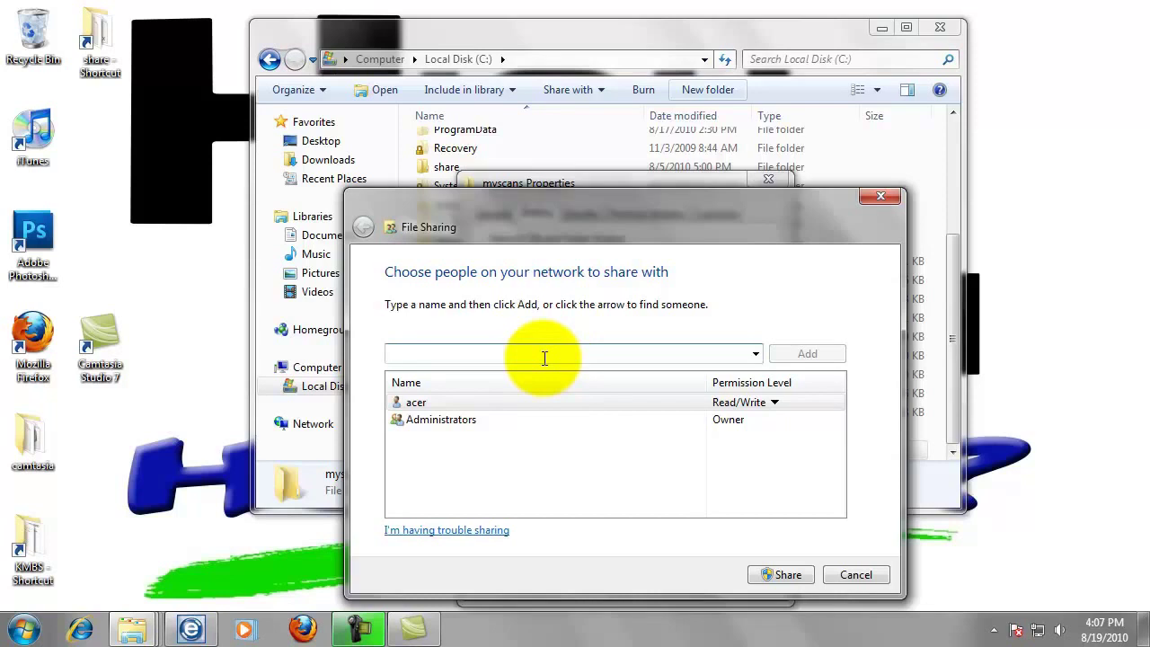
Add bizhub with Read/Write permission and share the folder as \\ACER\myscans.
text(izhub)
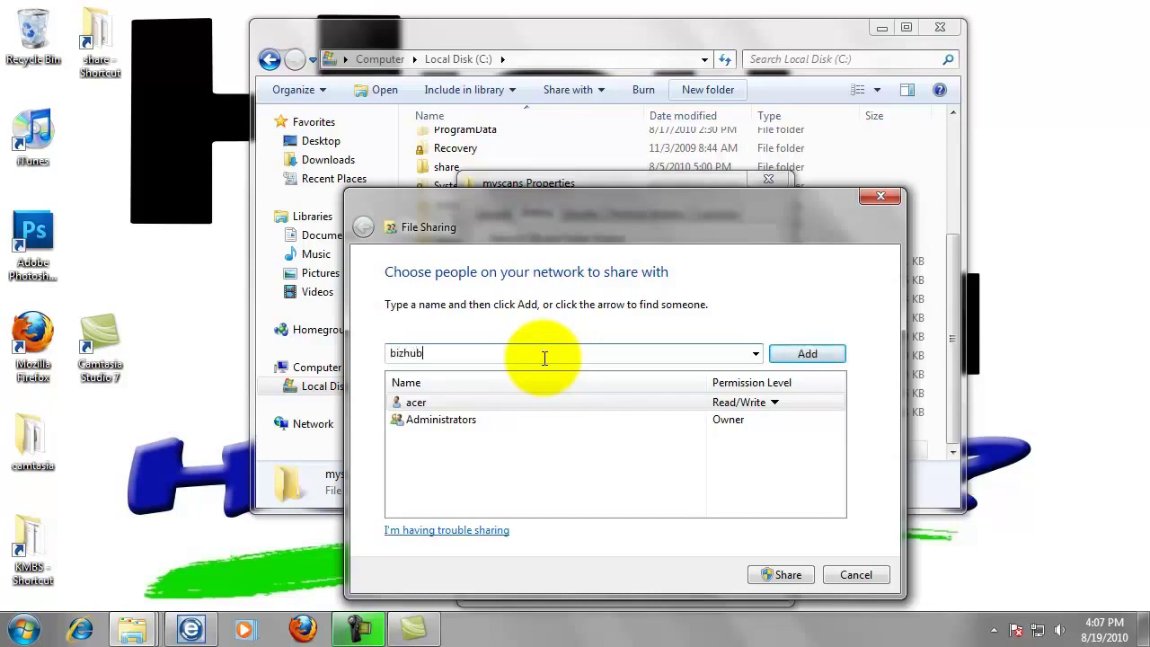
click(807, 353)
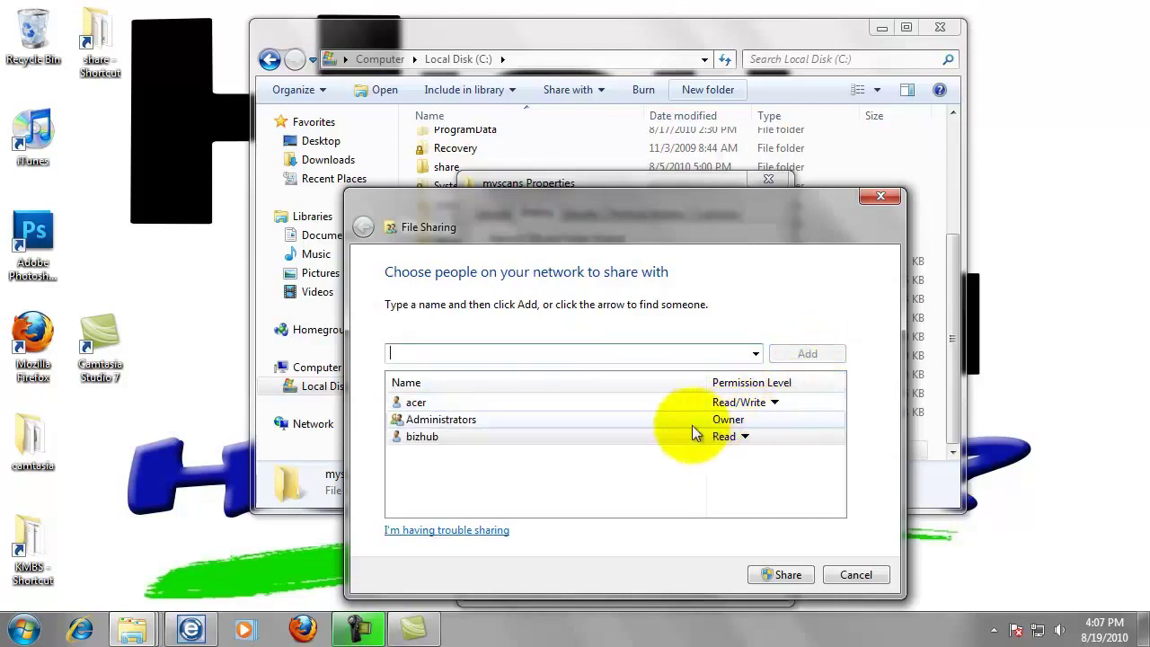
click(745, 438)
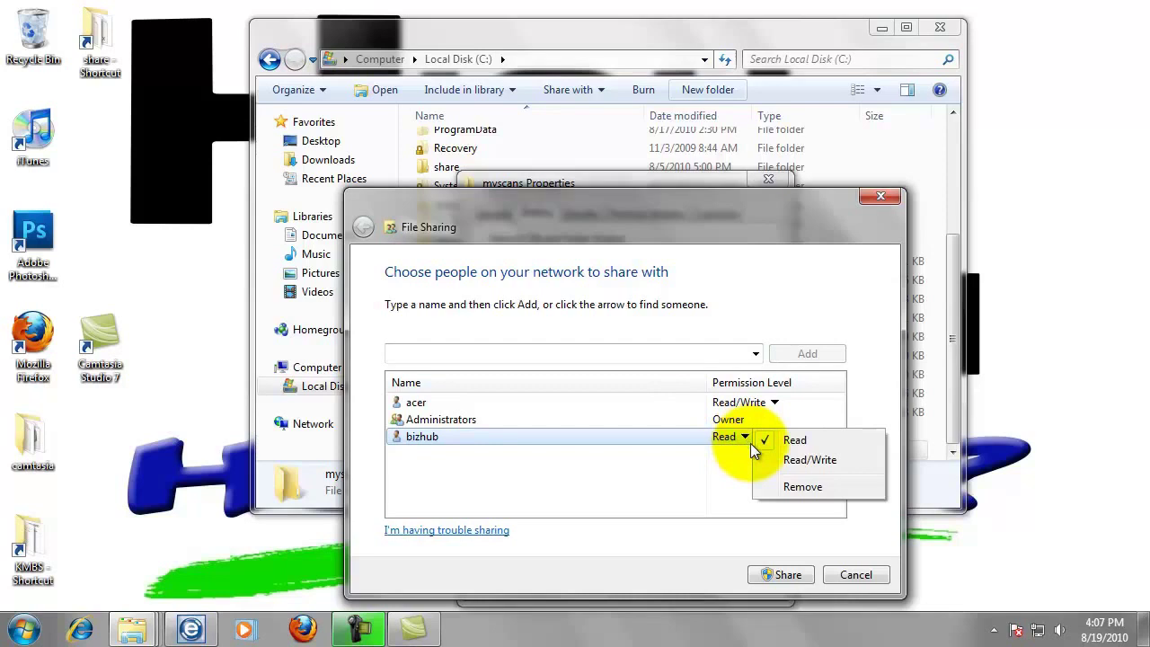
click(800, 463)
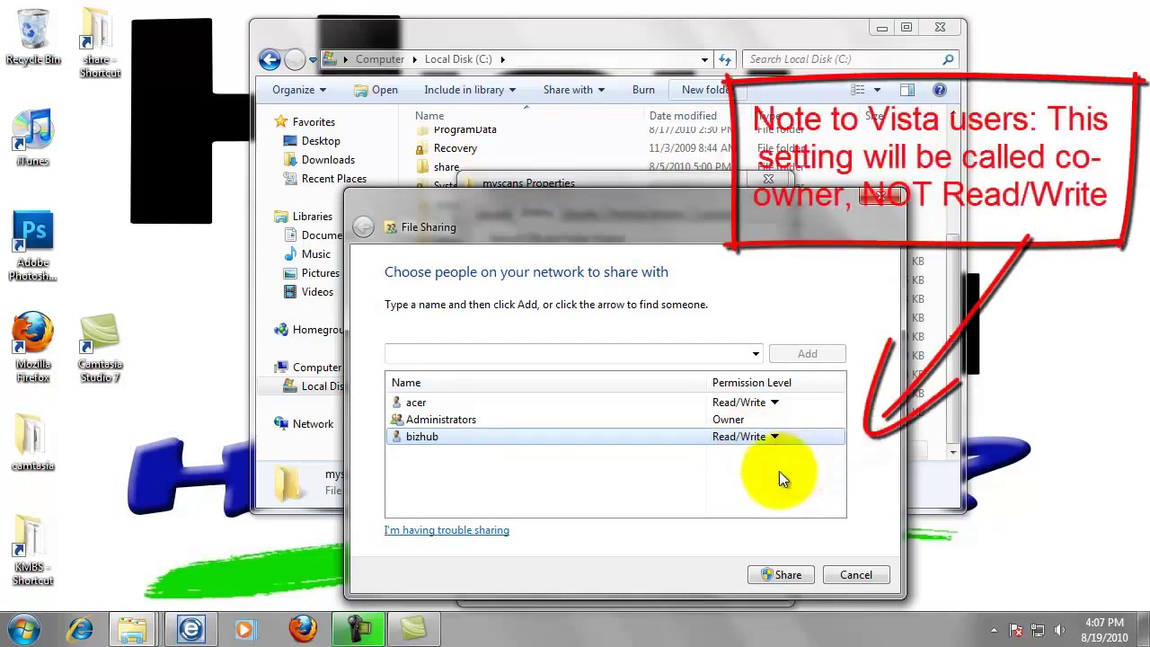
click(788, 577)
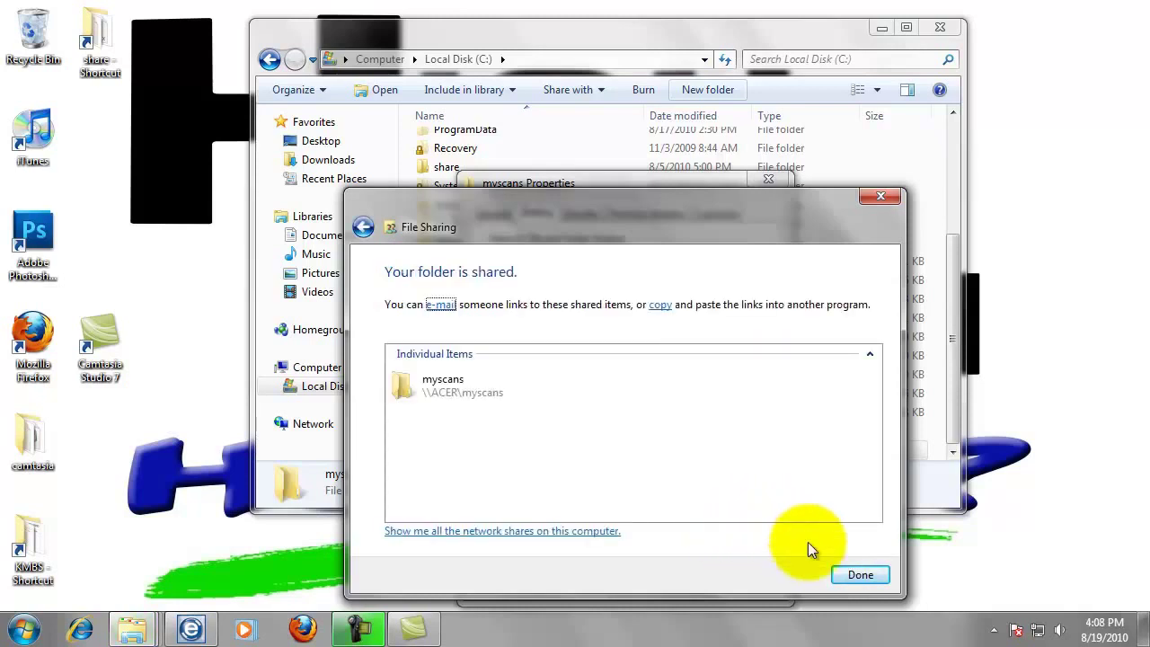
click(861, 576)
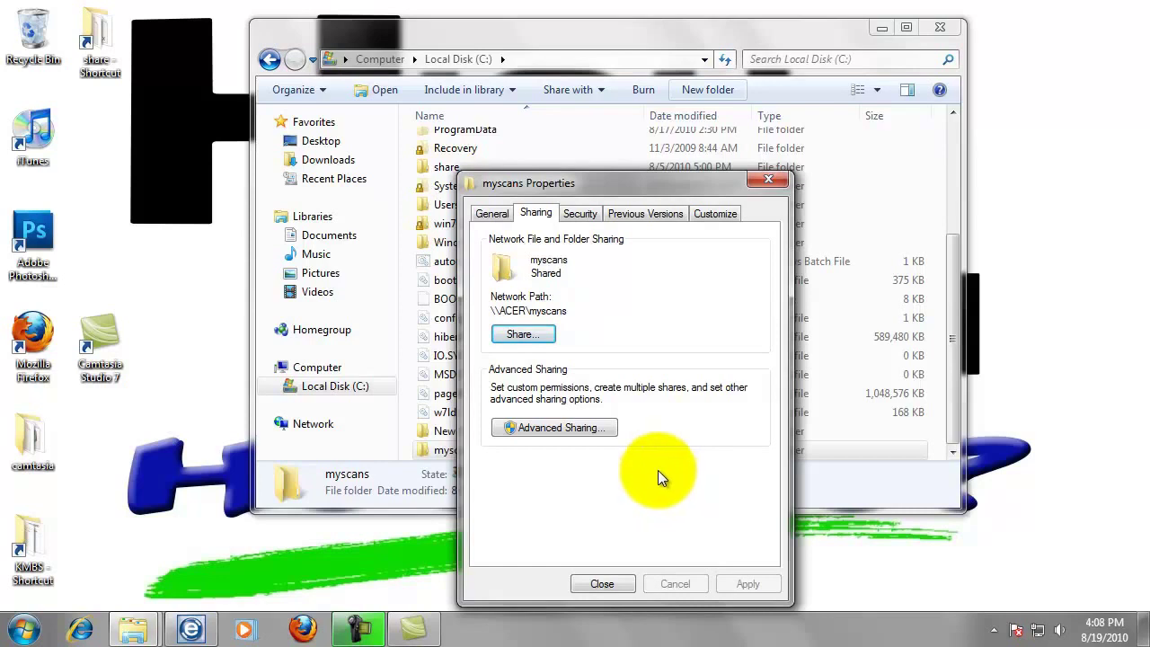
Open the Advanced Sharing permissions for myscans and begin adding a user.
click(582, 429)
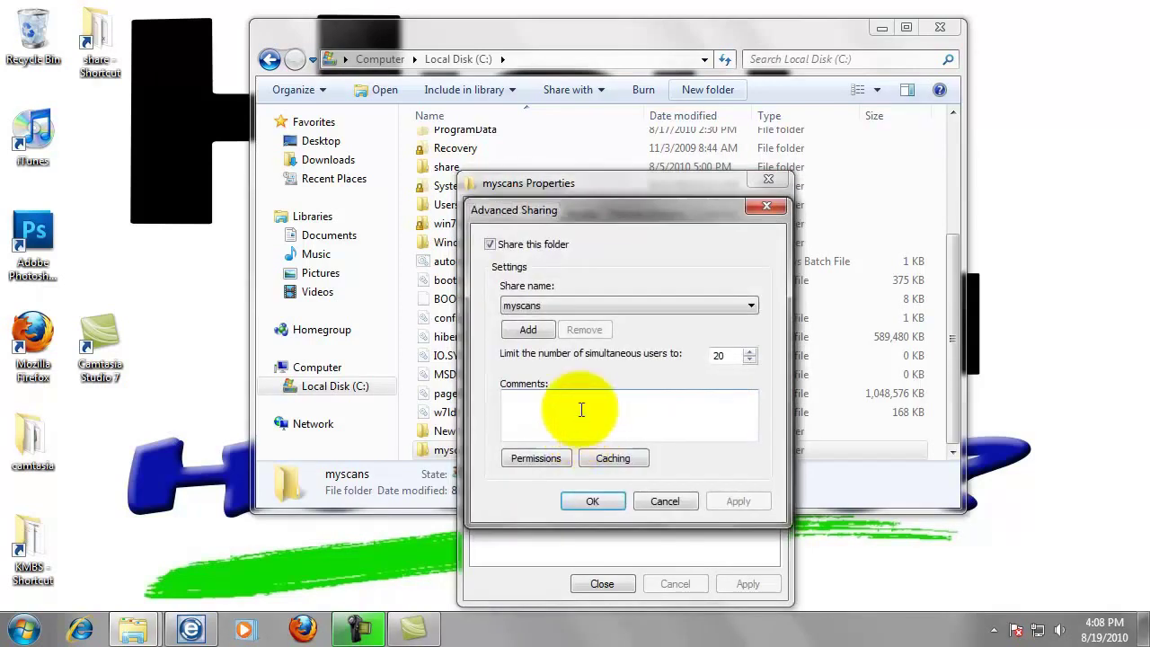
click(546, 458)
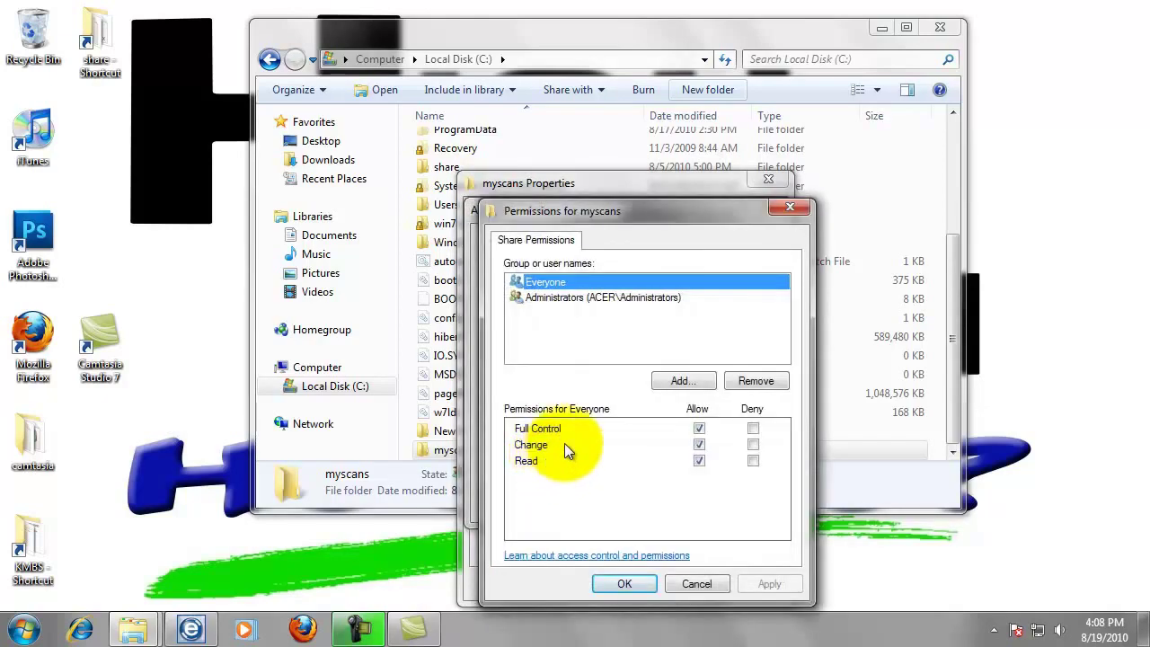
click(666, 385)
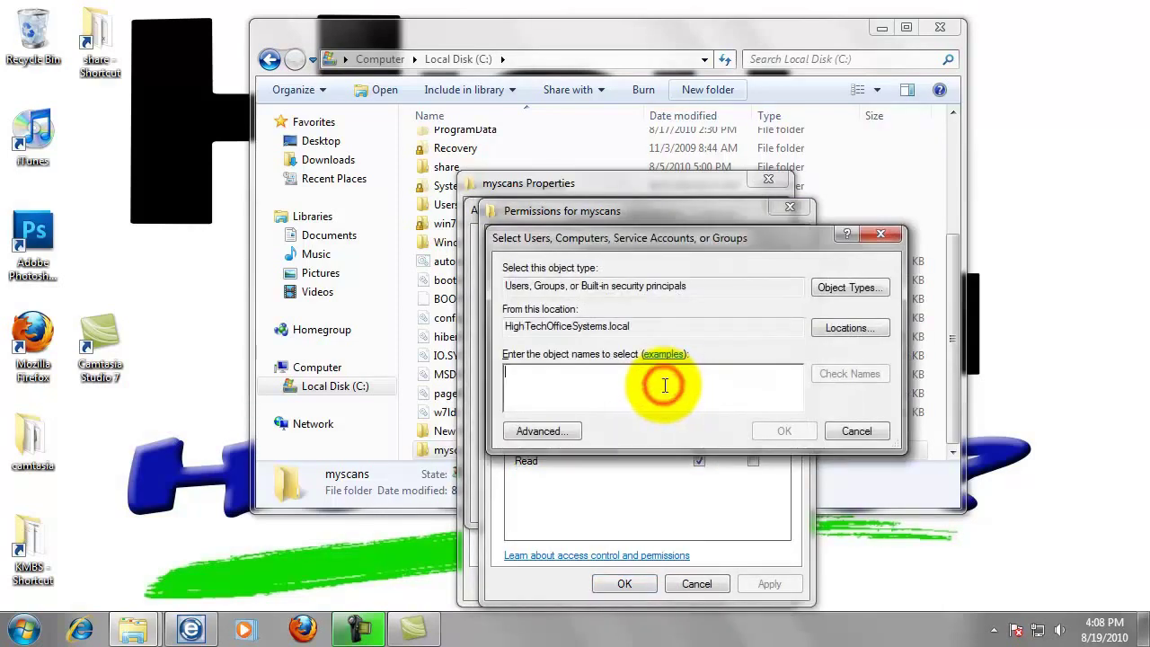
Look up bizhub as the user, dismissing the network password prompts and Name Not Found warning.
text(bizhub)
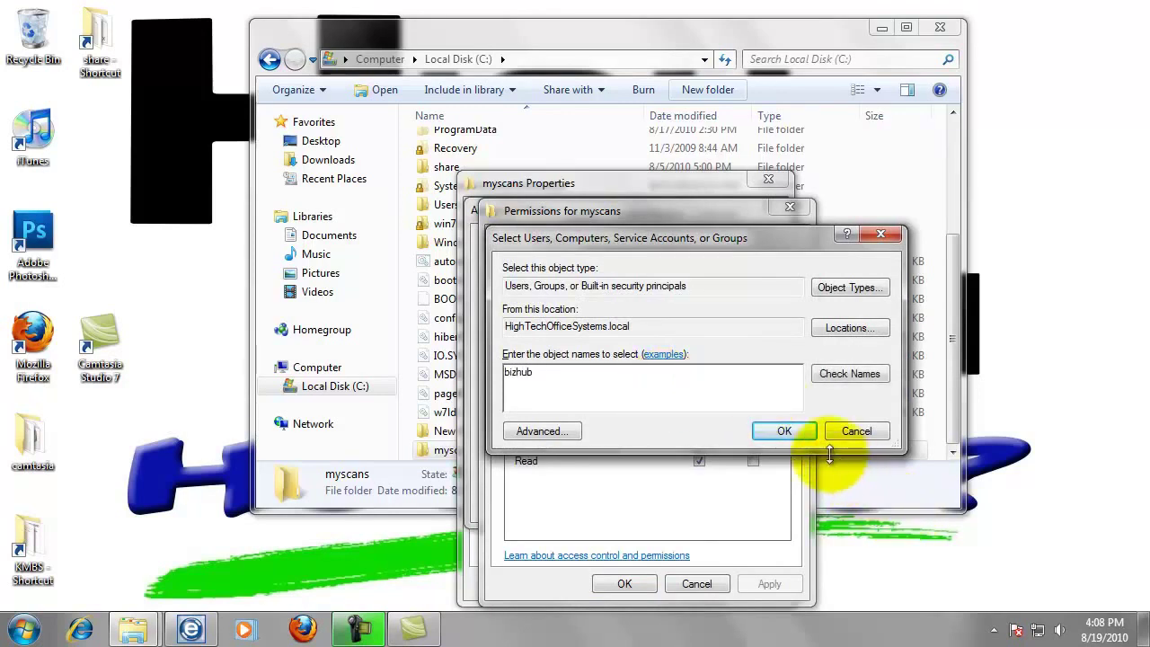
click(804, 437)
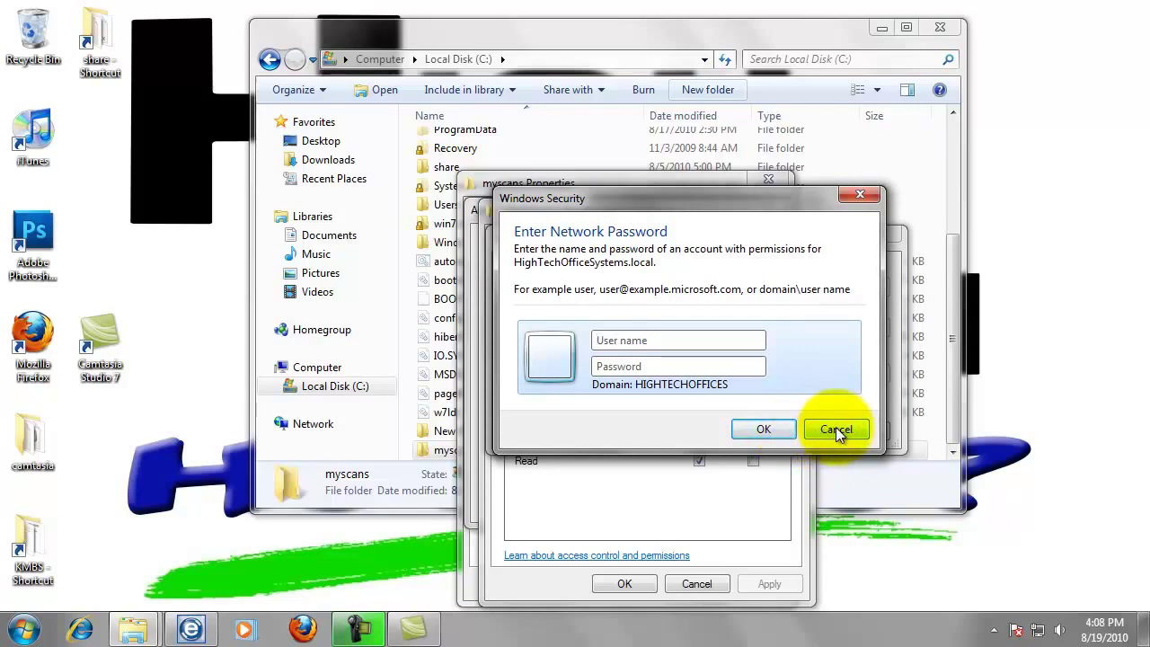
click(836, 428)
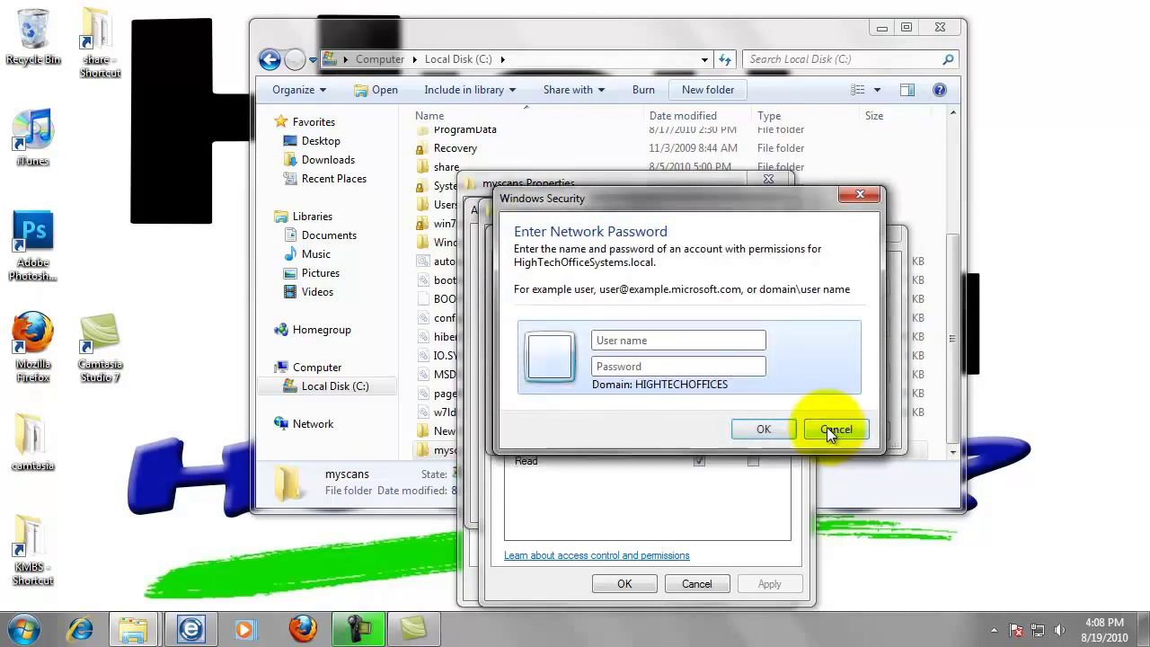
click(831, 428)
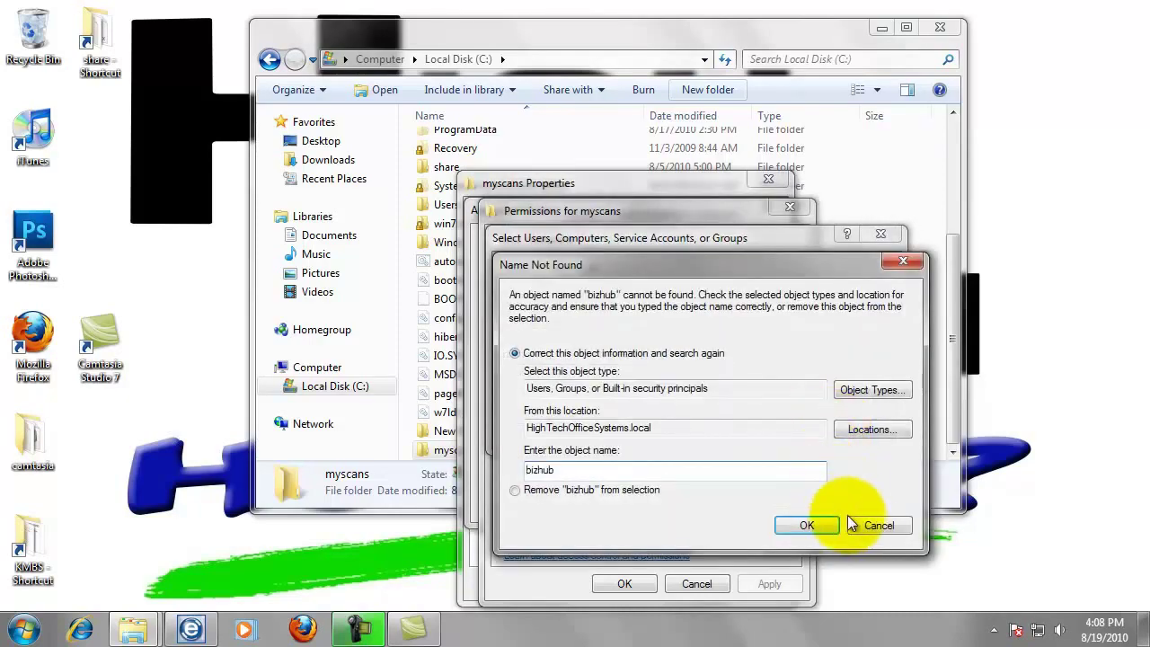
click(864, 526)
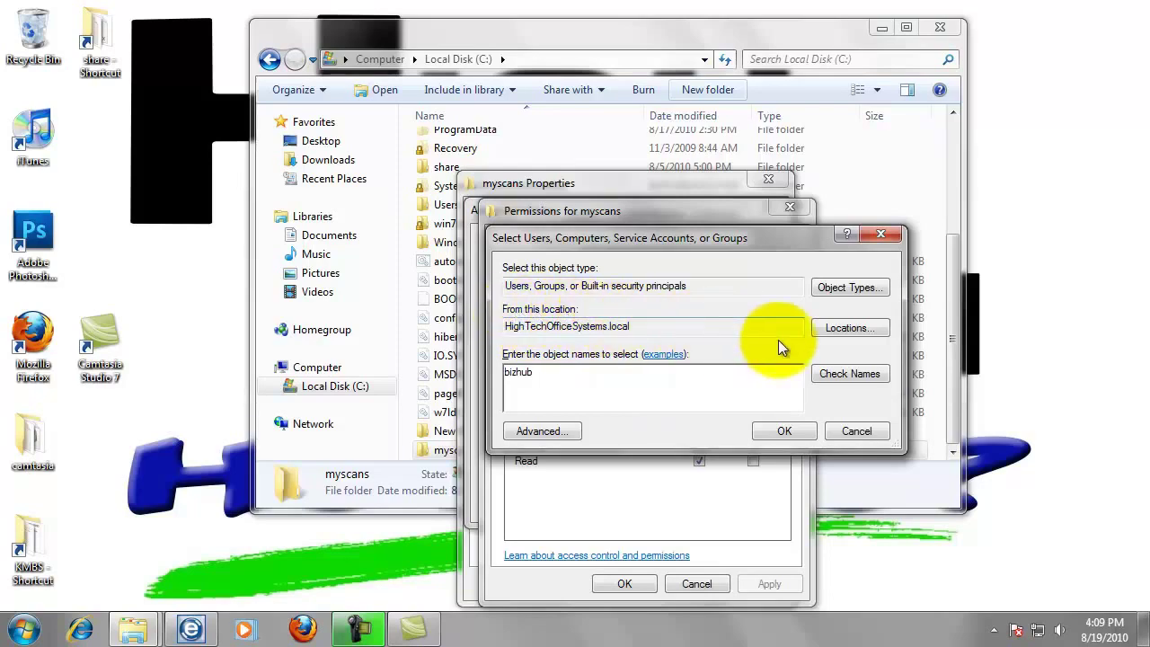
Switch the search location to the local computer ACER and add bizhub.
click(829, 332)
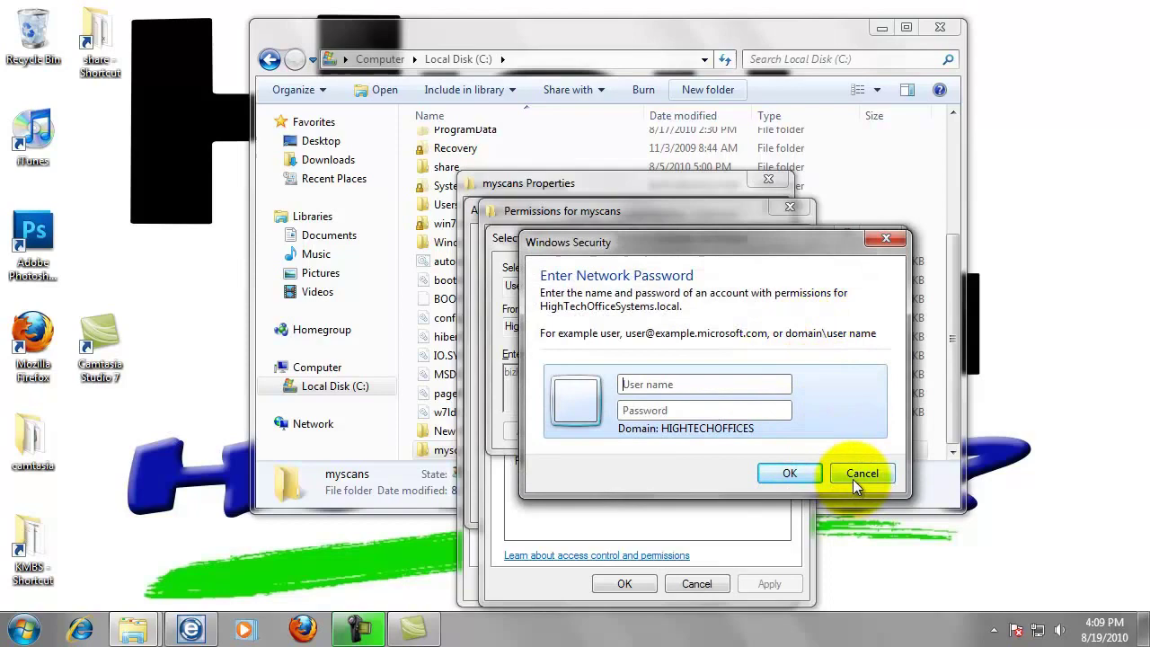
click(852, 479)
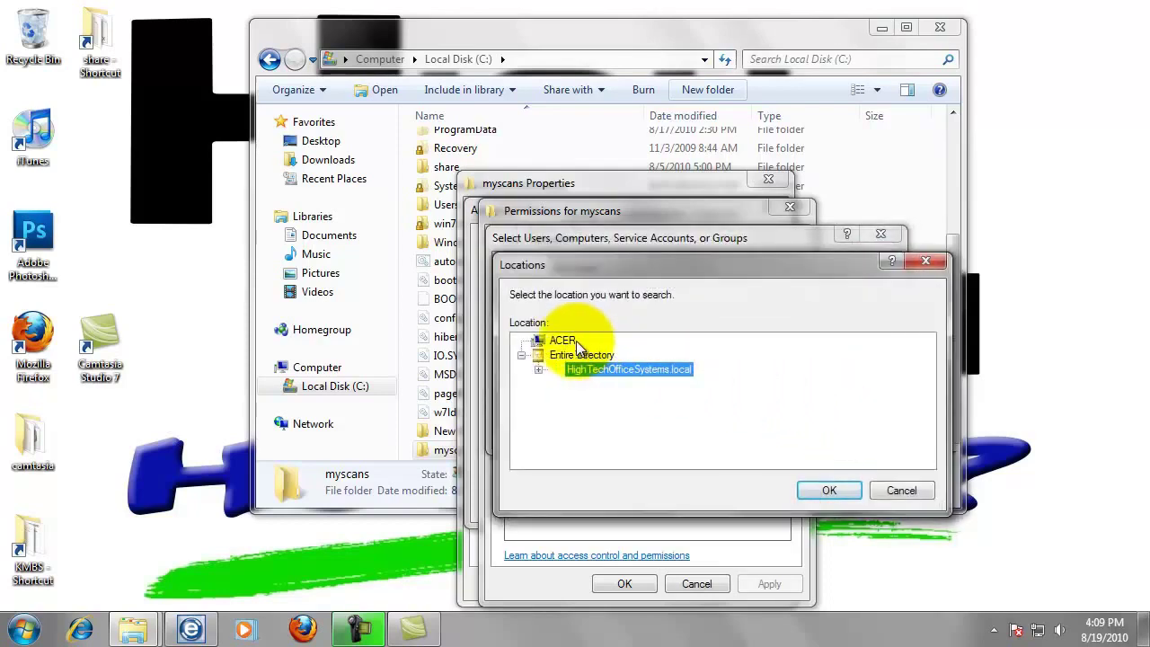
click(562, 342)
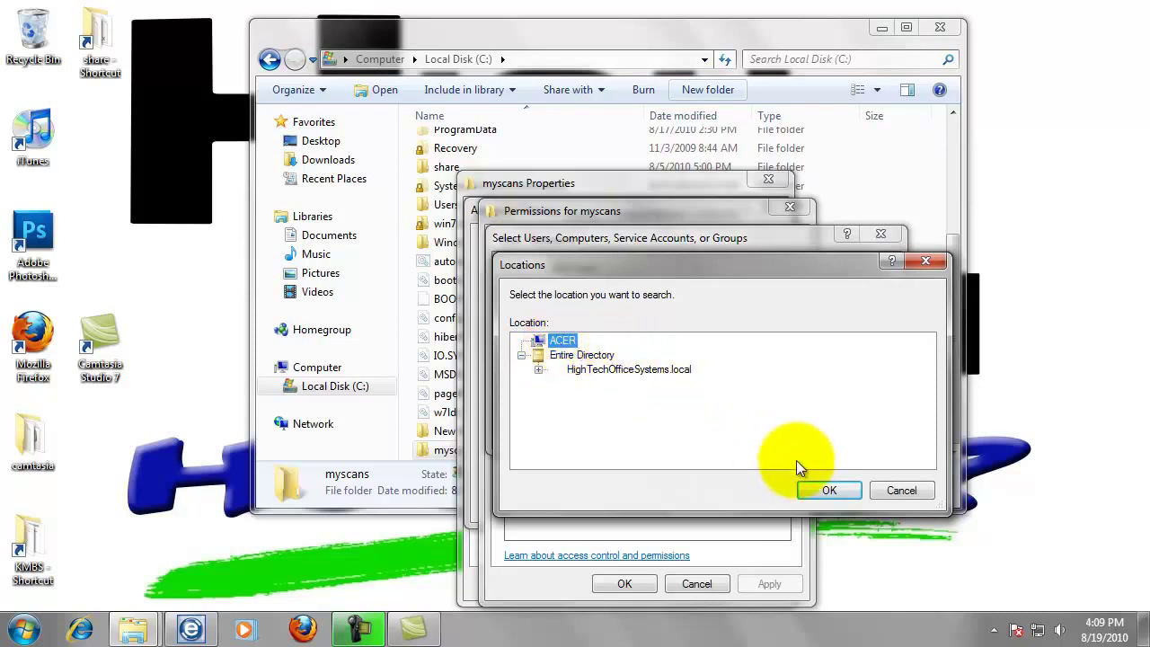
click(825, 491)
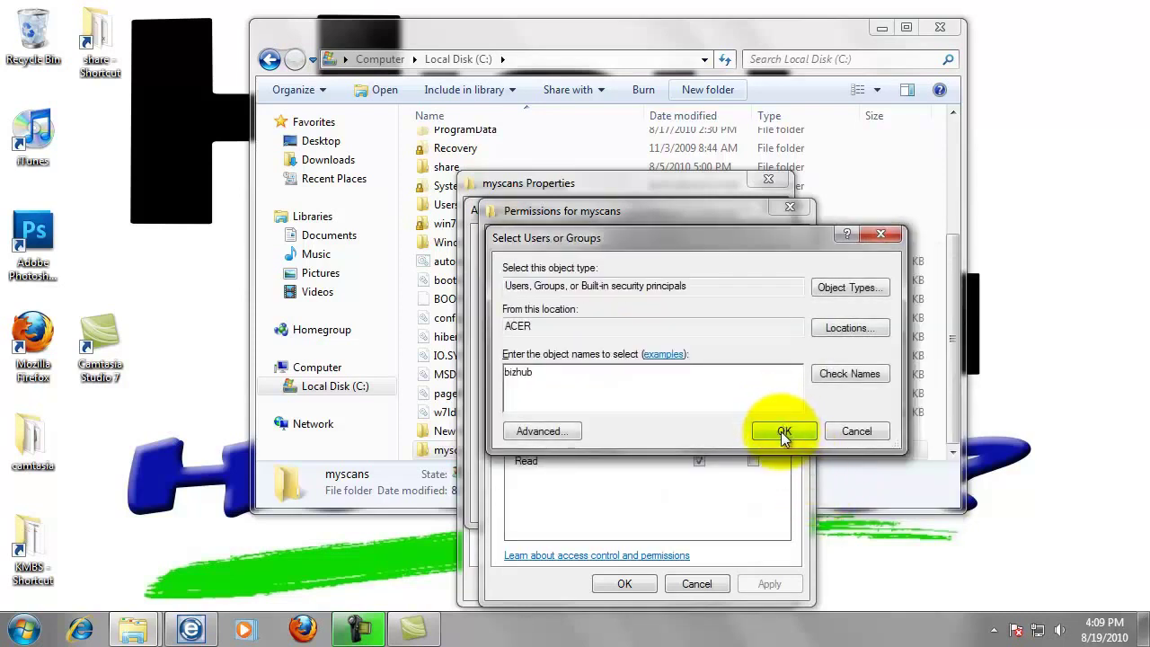
click(781, 431)
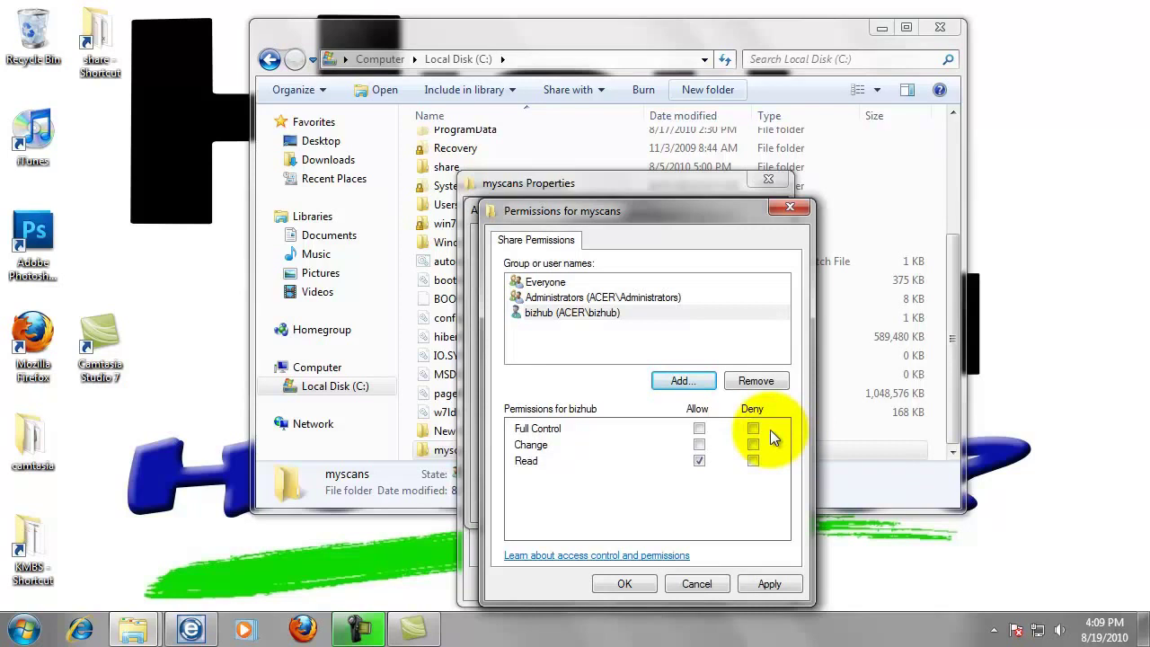
Grant bizhub Full Control on the myscans share and apply the advanced sharing settings.
click(698, 431)
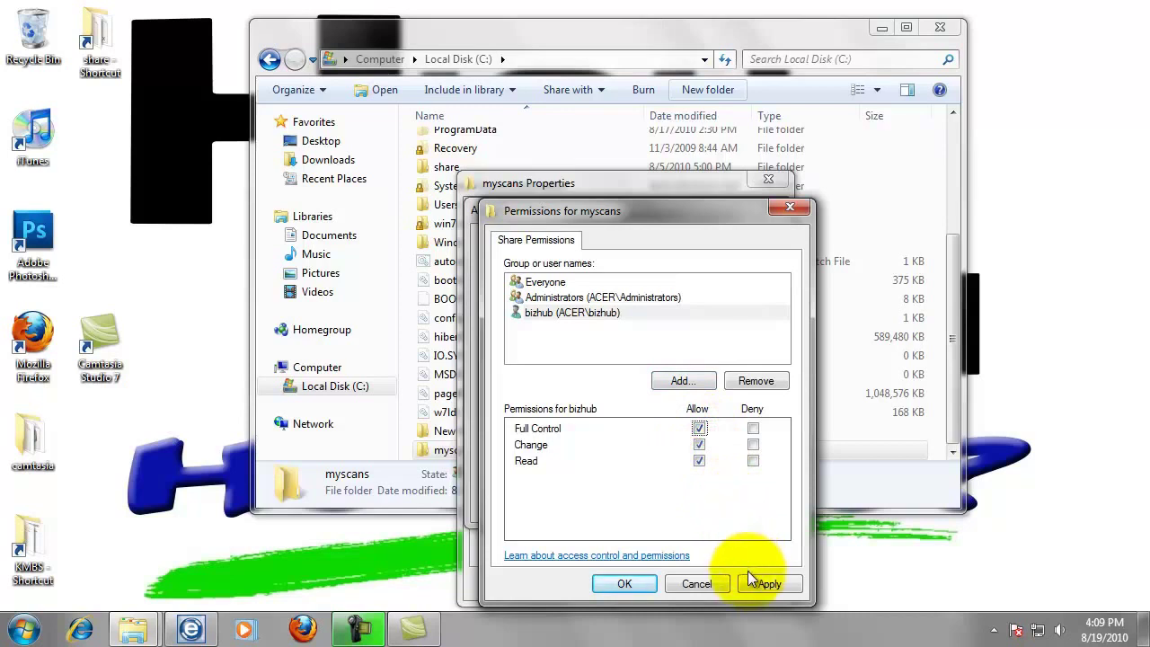
click(626, 584)
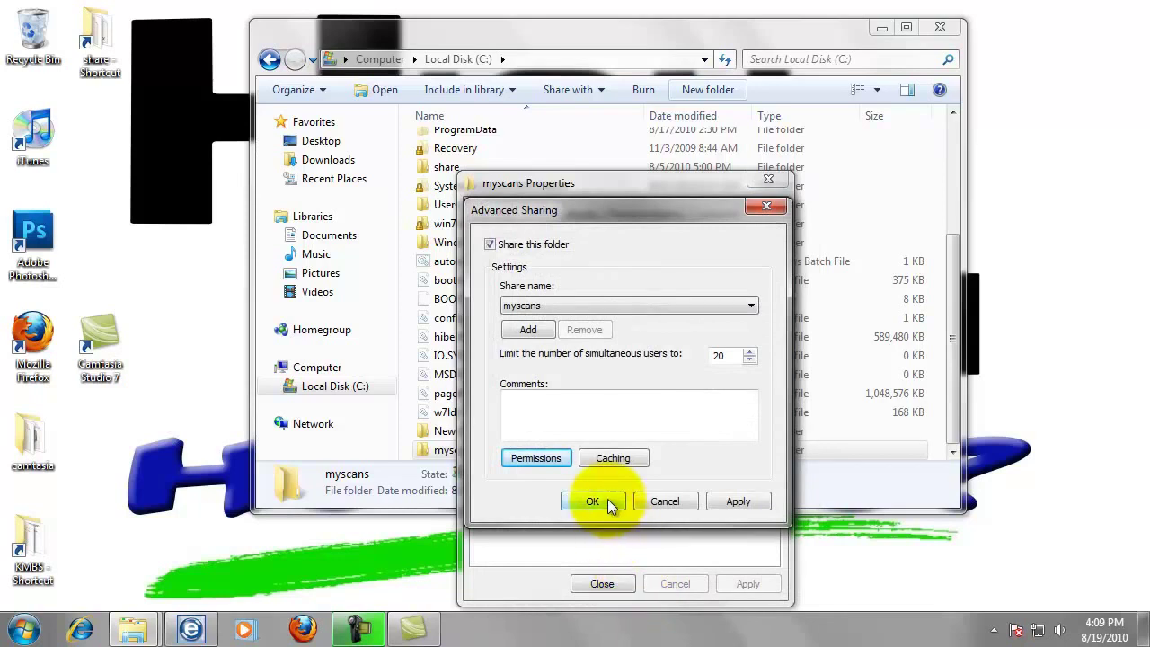
click(607, 500)
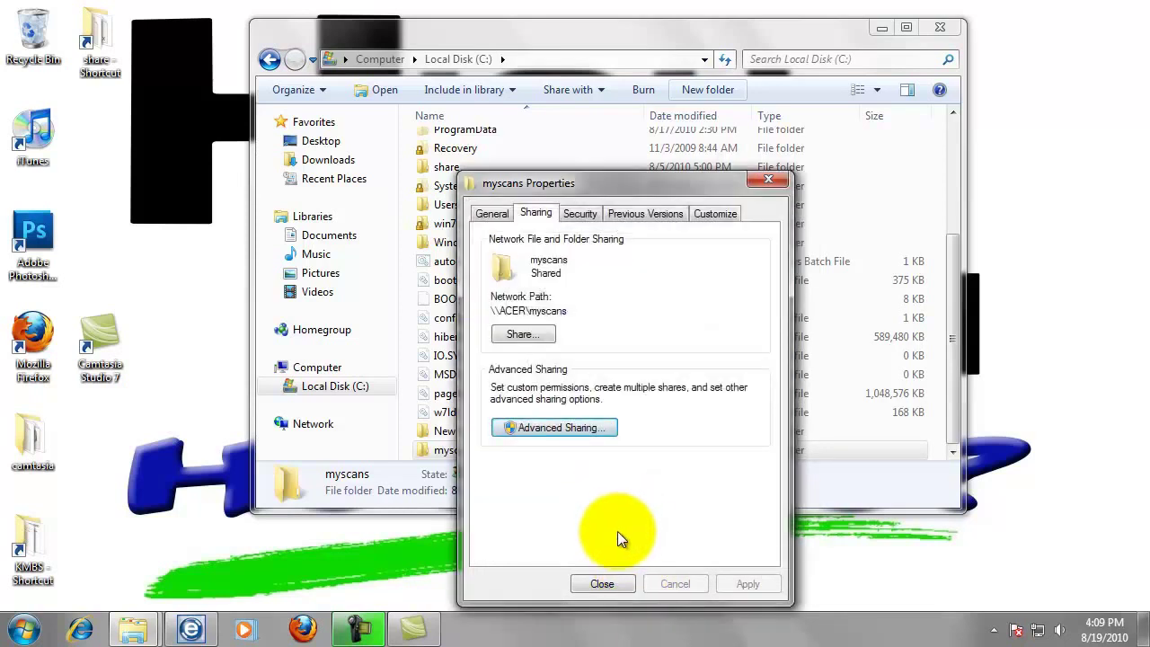
Check bizhub's permissions on the myscans Security tab, then close the properties.
click(582, 216)
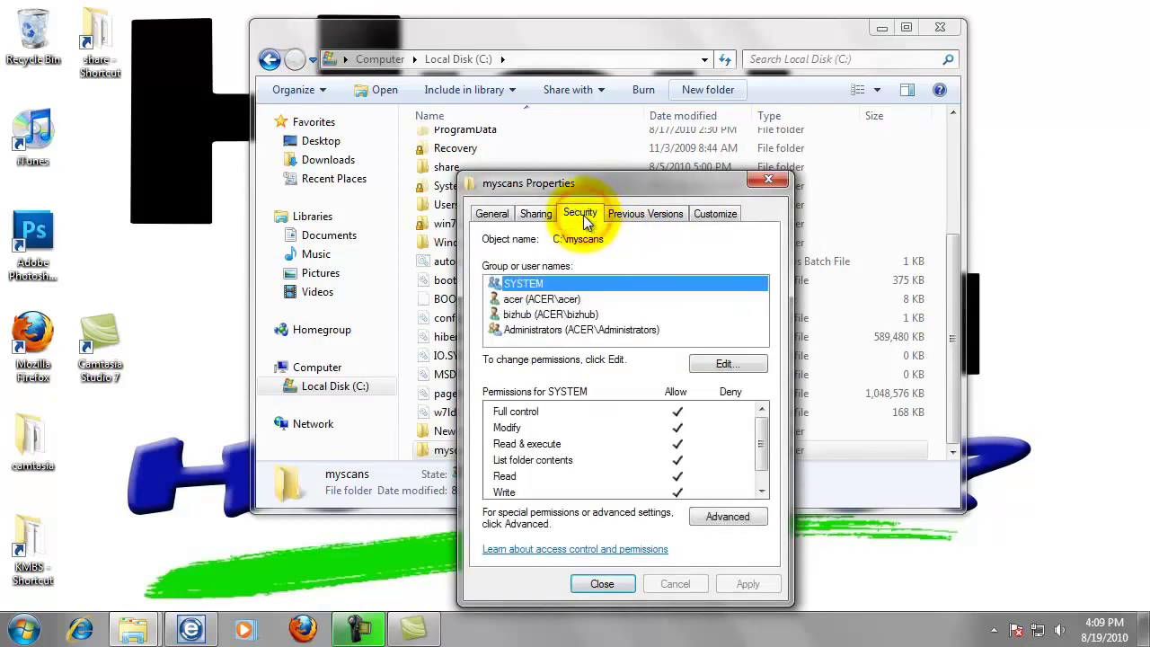
click(559, 315)
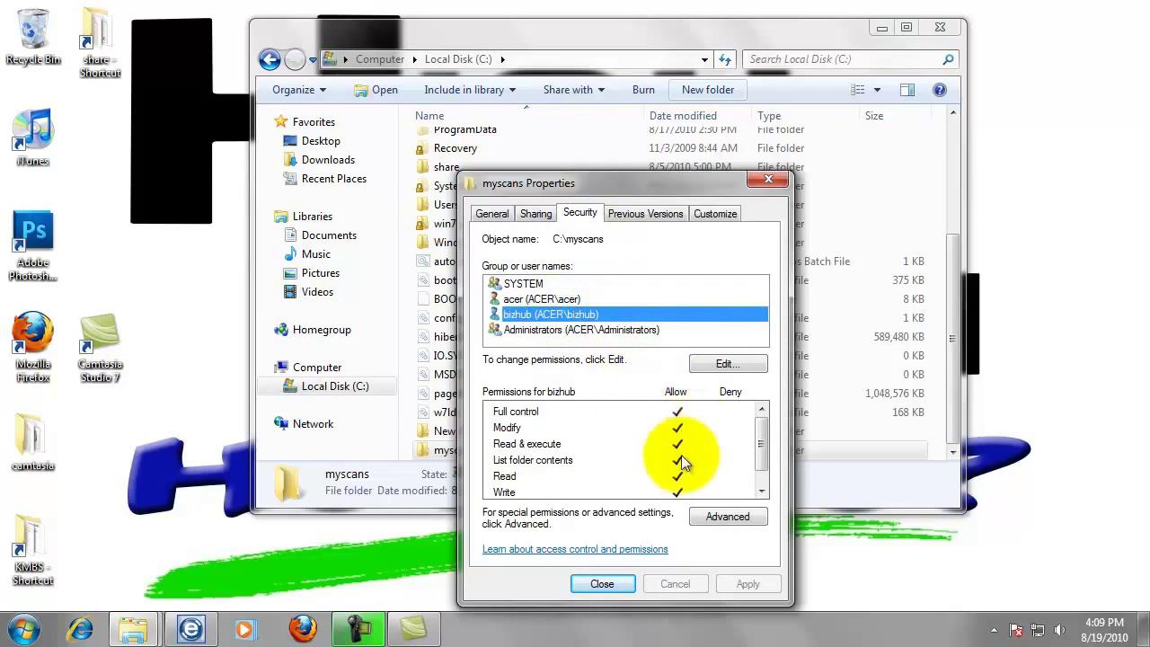
click(617, 582)
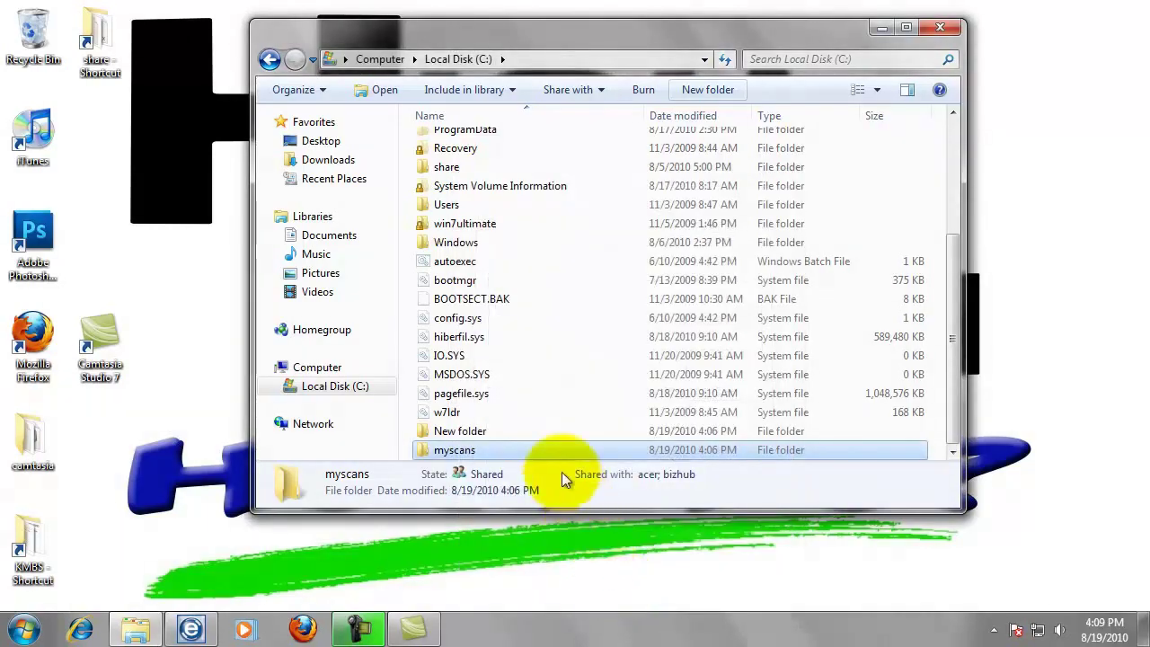
Create a desktop shortcut to the myscans folder.
right_click(466, 450)
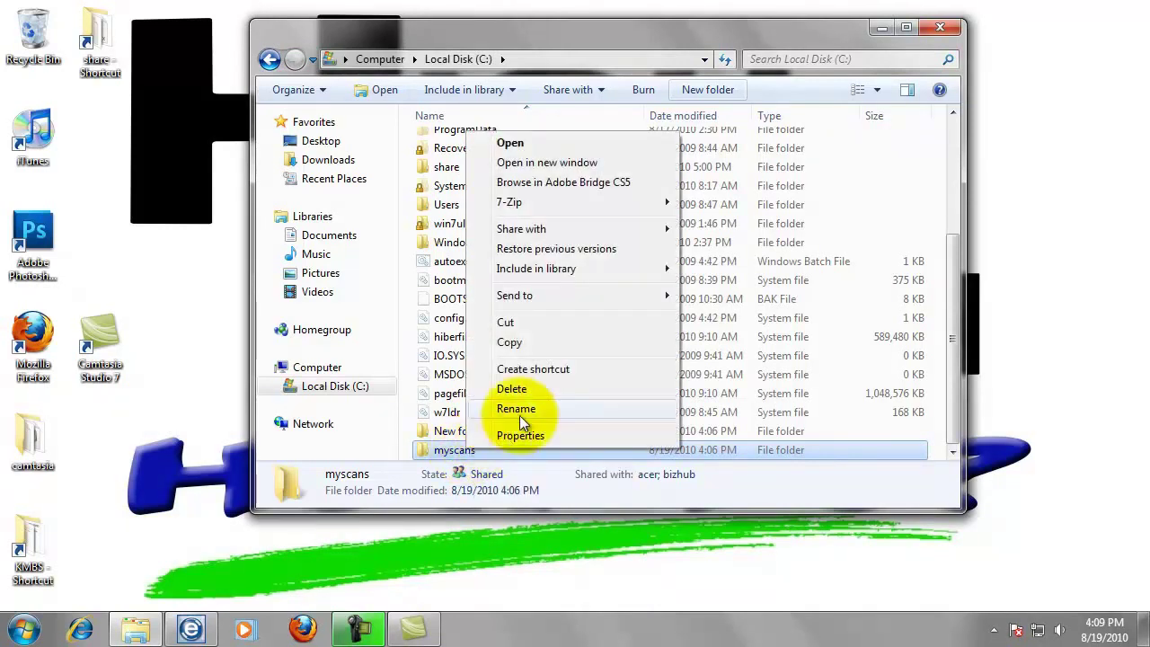
mouse_move(539, 300)
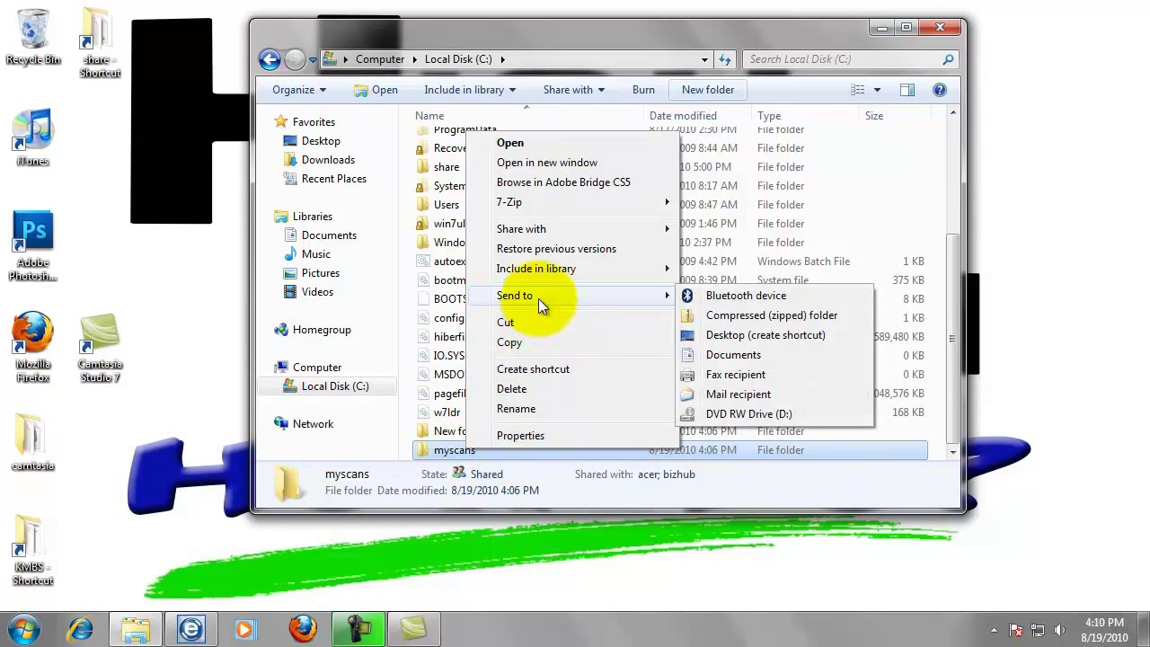
click(717, 338)
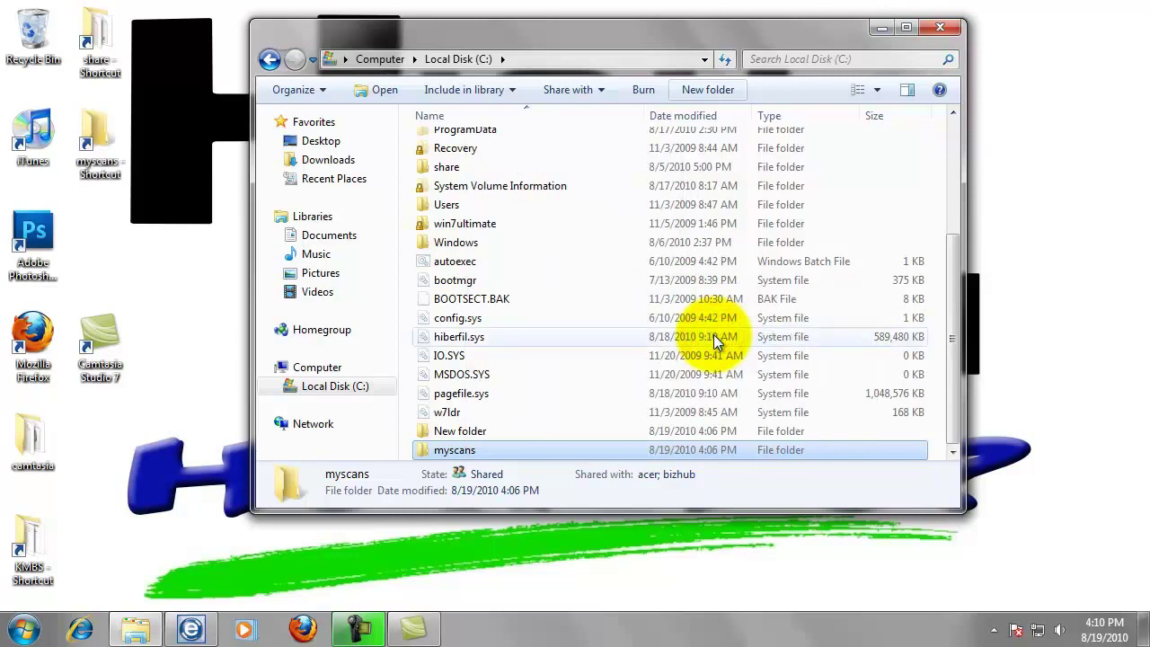
Close the Local Disk (C:) Explorer window to reveal the myscans shortcut.
click(940, 30)
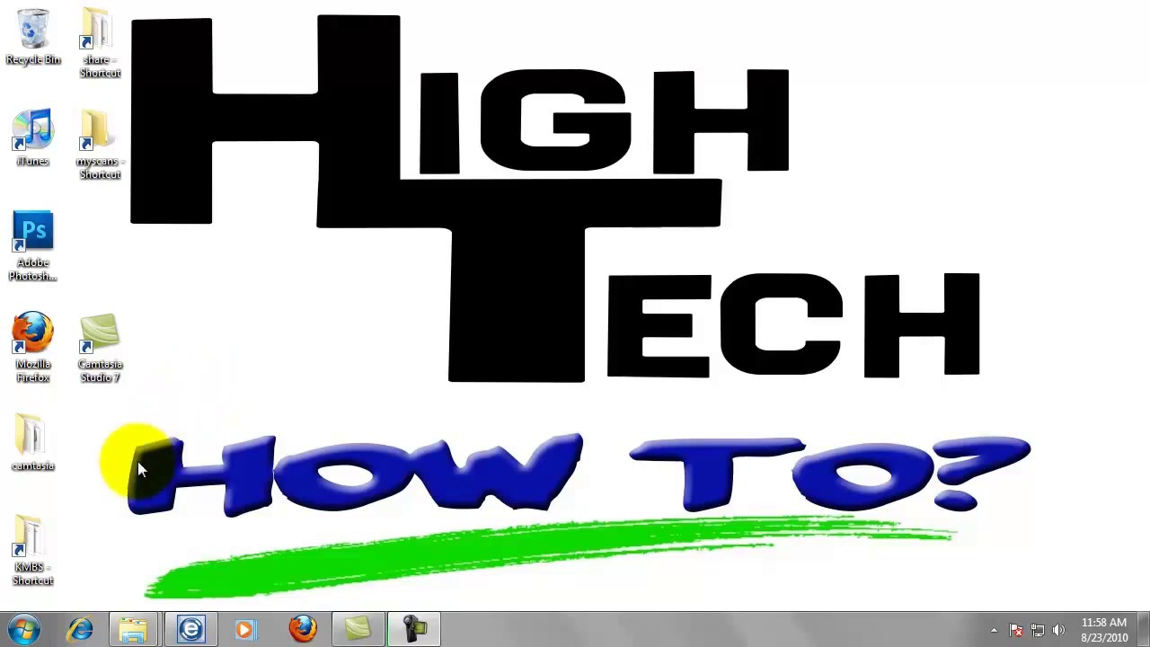
Open Devices and Printers from Control Panel under Hardware and Sound.
click(26, 628)
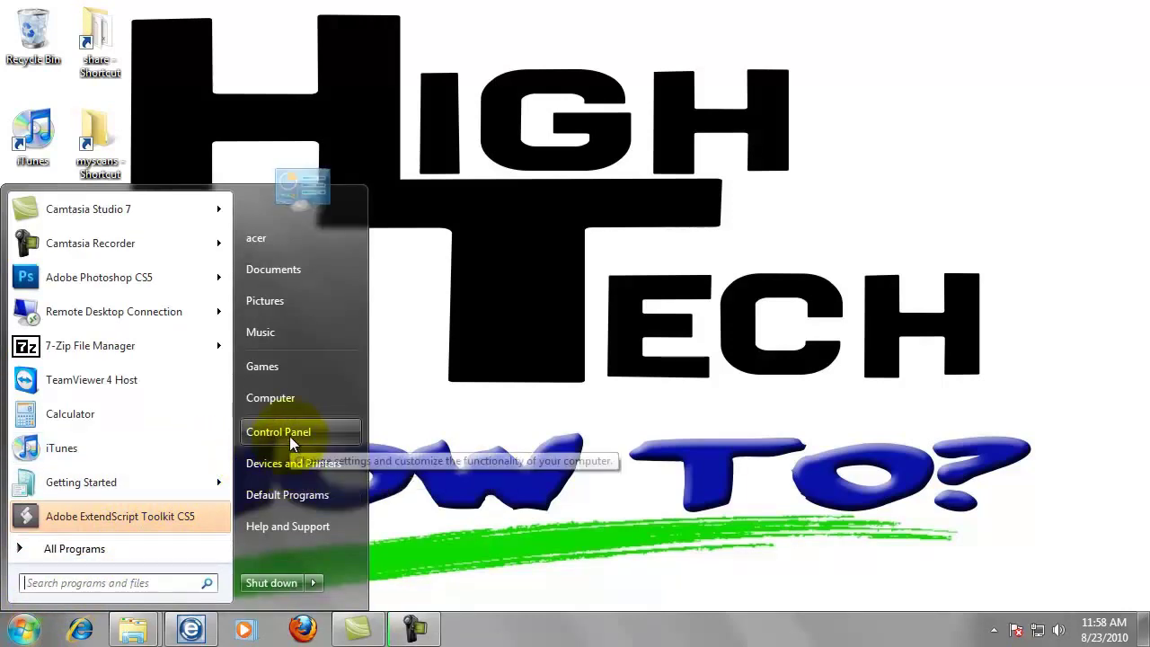
click(290, 440)
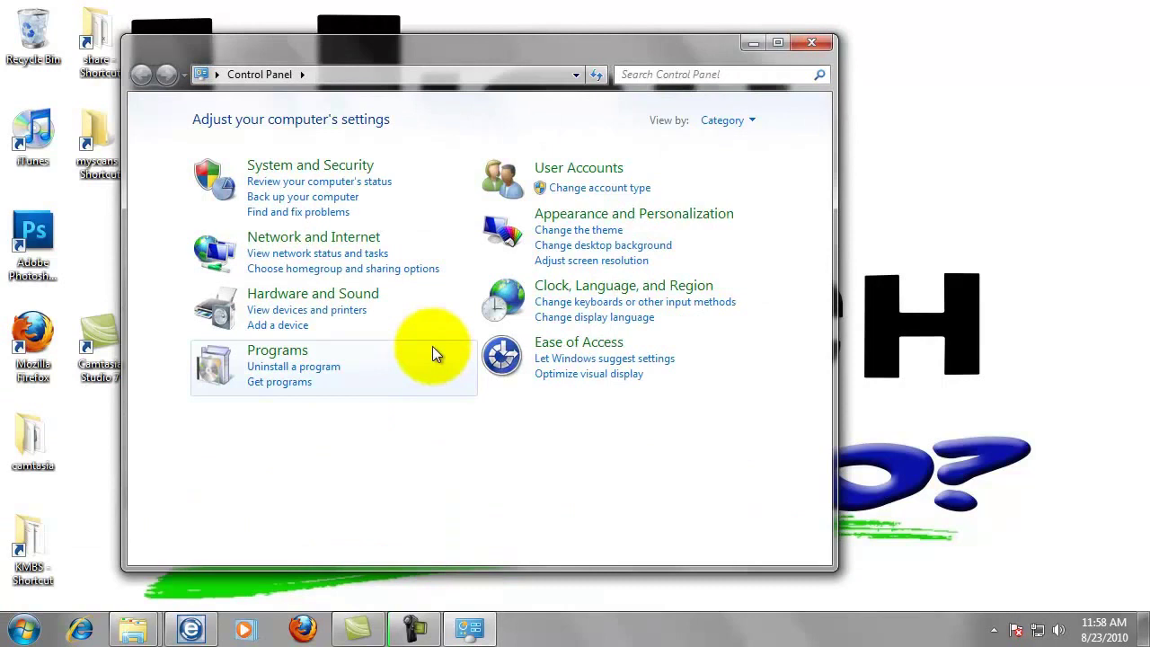
click(352, 316)
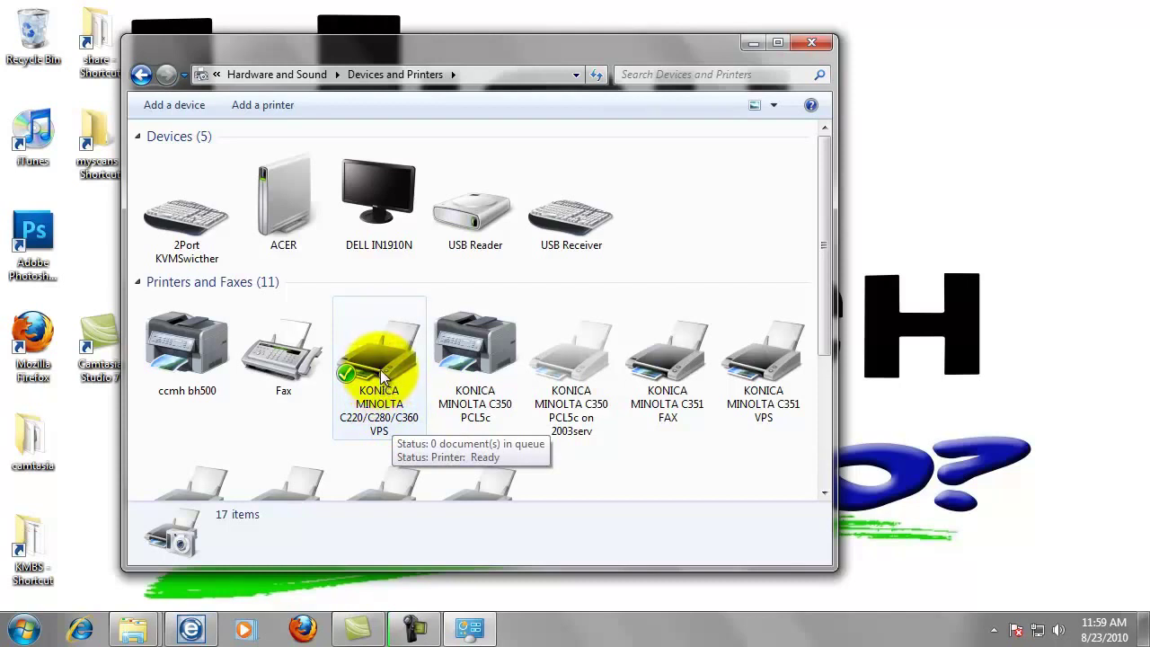
Confirm the KONICA MINOLTA C220/C280/C360 VPS printer uses port 192.168.1.66, then close Devices and Printers.
click(381, 383)
right_click(382, 378)
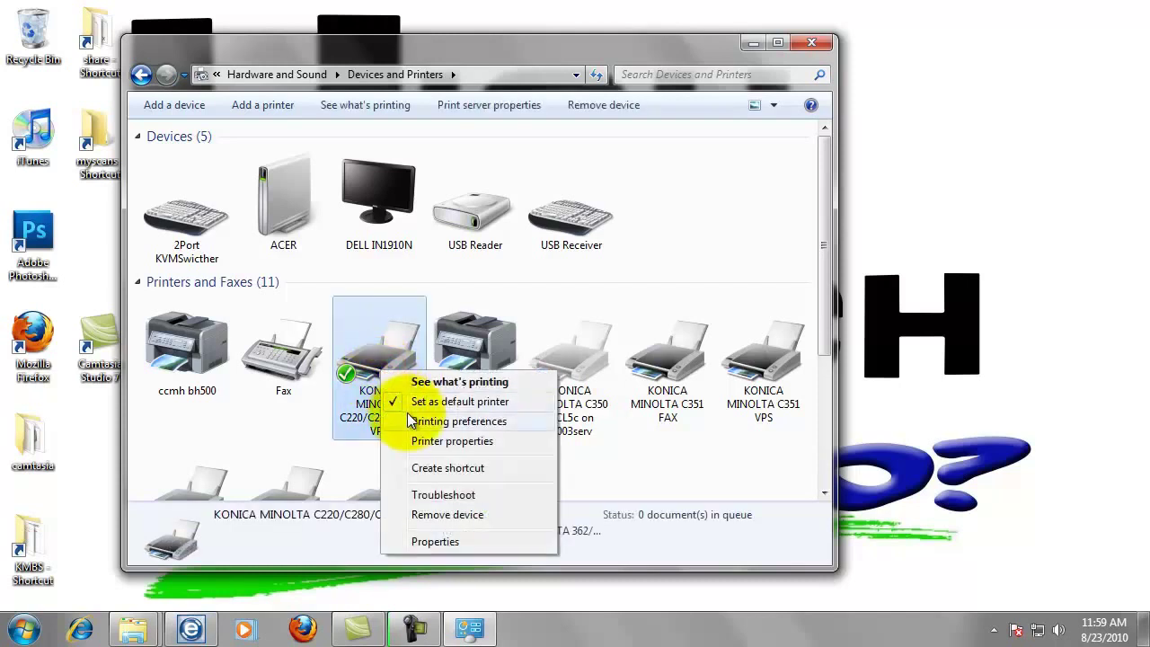
click(454, 441)
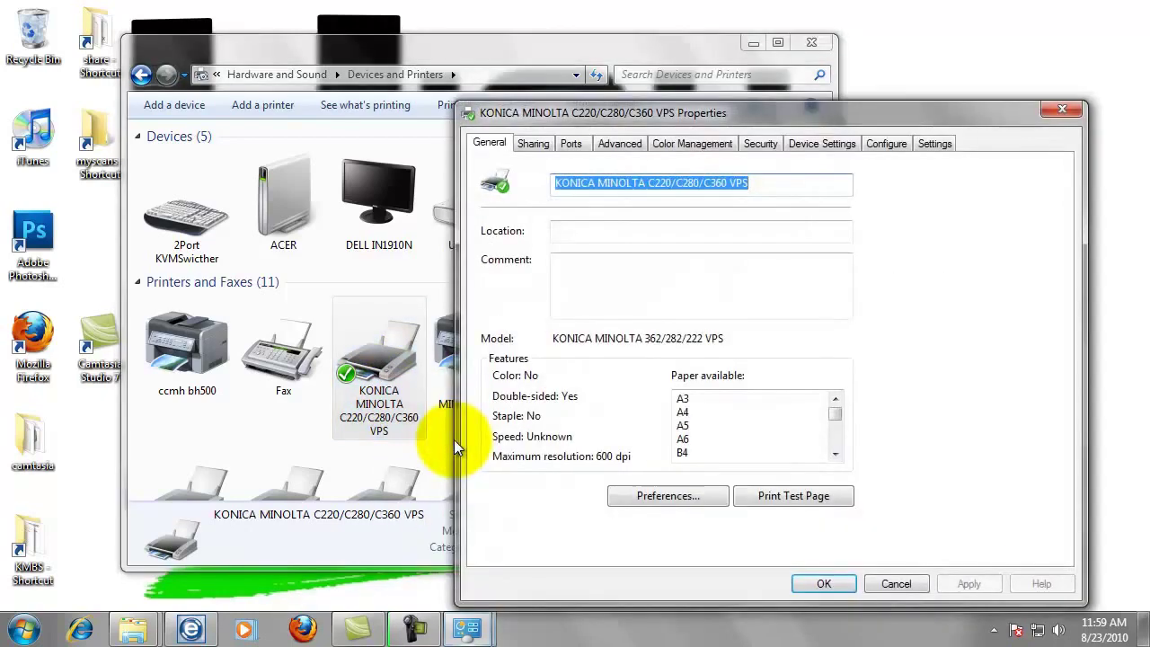
click(571, 147)
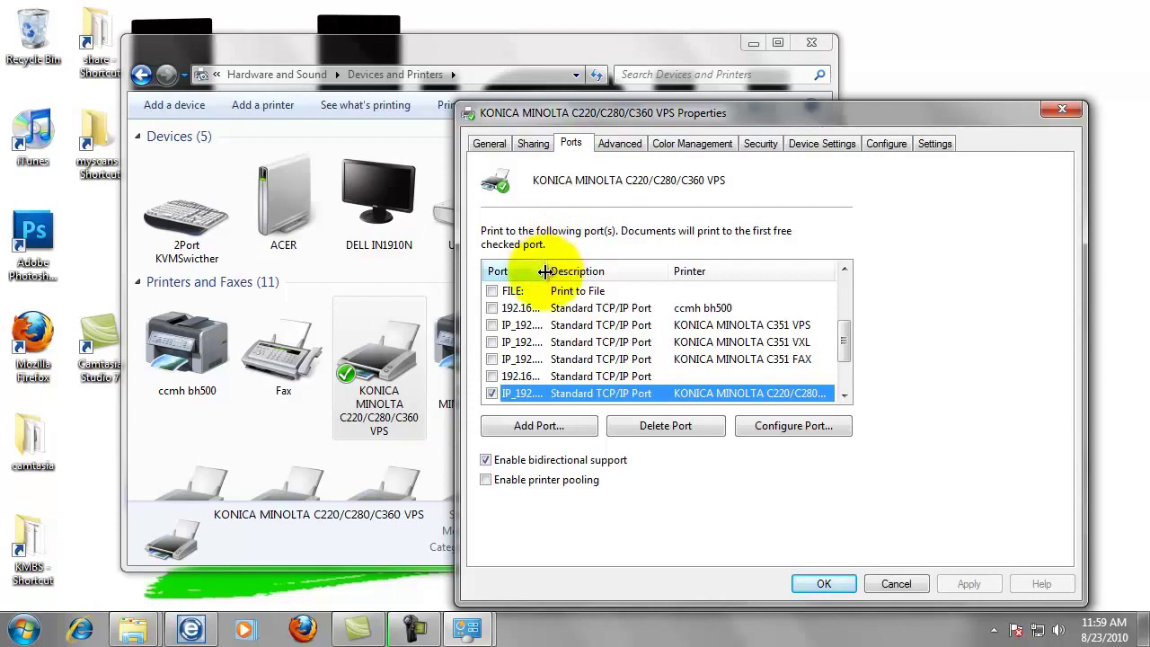
drag(546, 272, 637, 271)
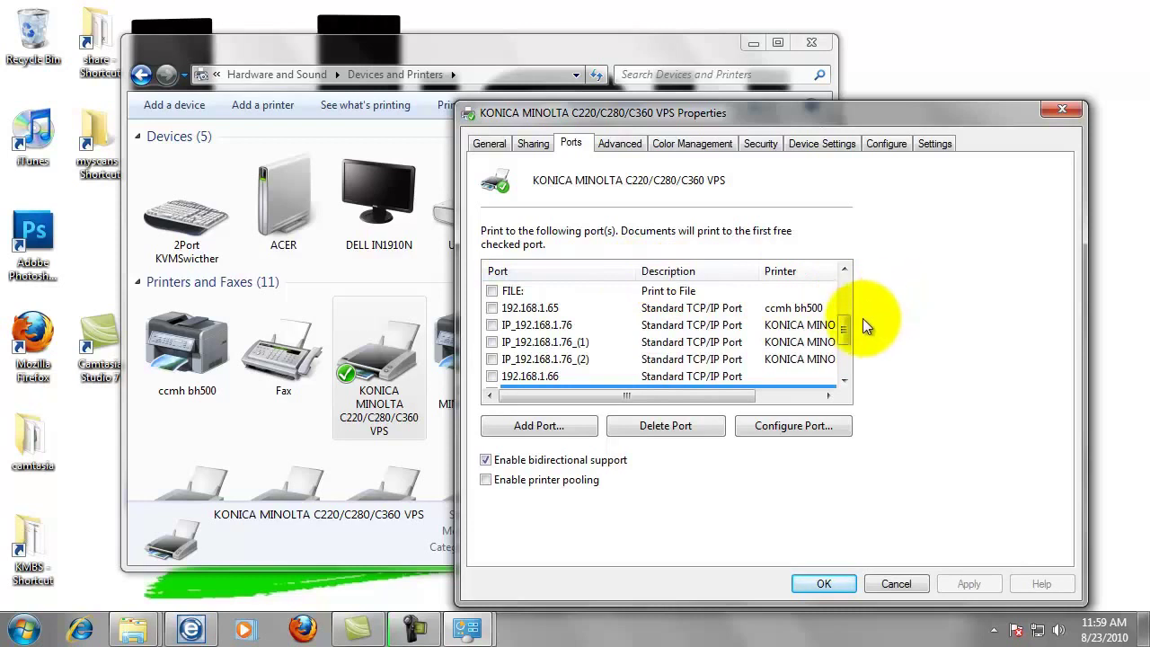
drag(849, 335, 849, 352)
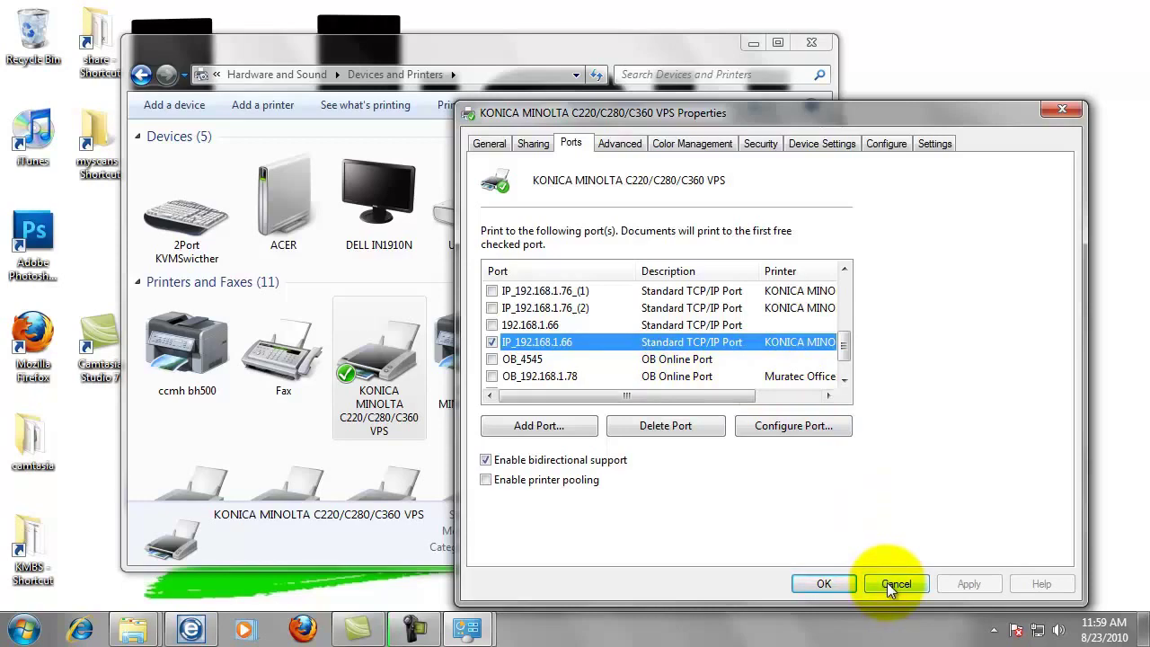
click(887, 582)
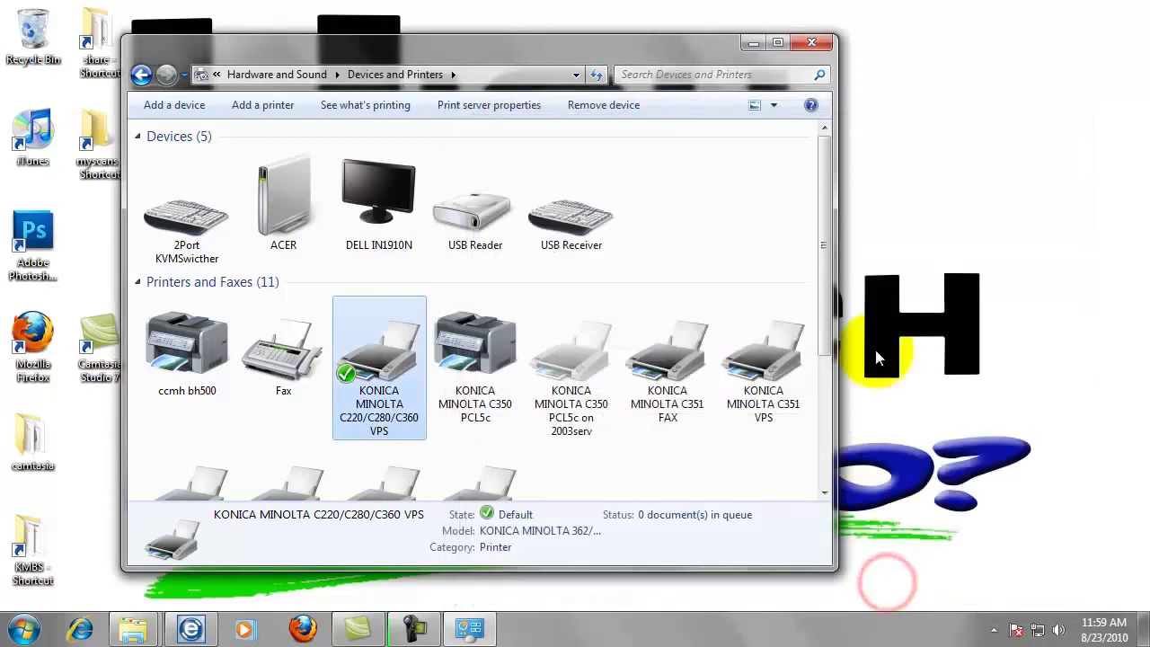
click(813, 45)
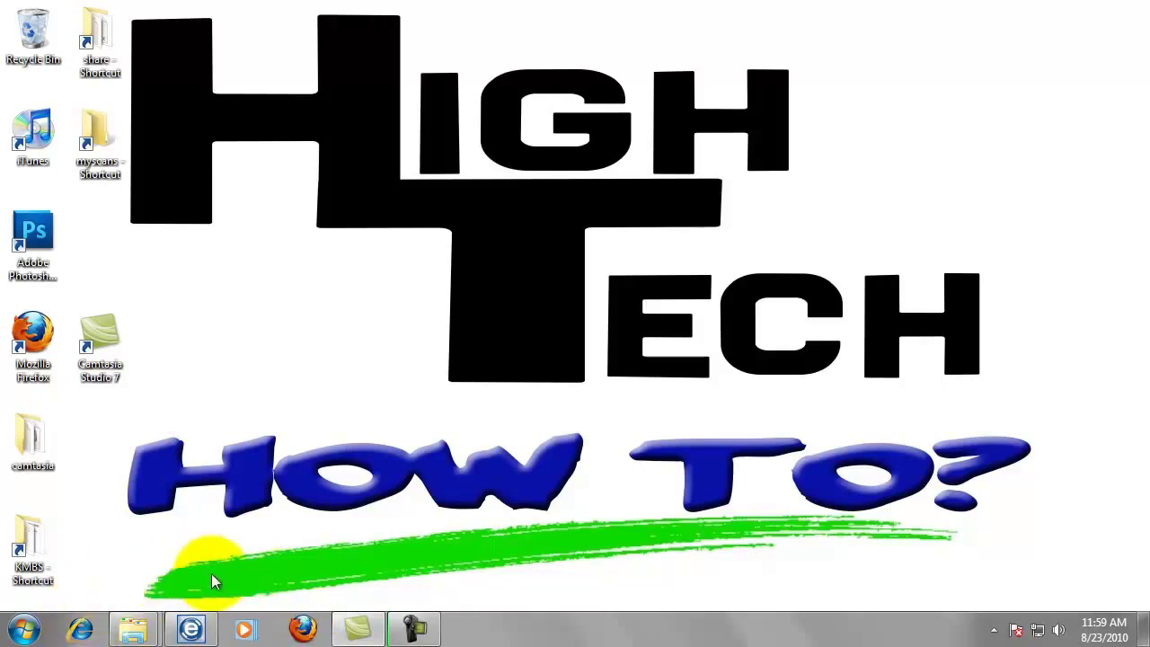
Launch Firefox and load the bizhub C360 web page at 192.168.1.66.
click(305, 630)
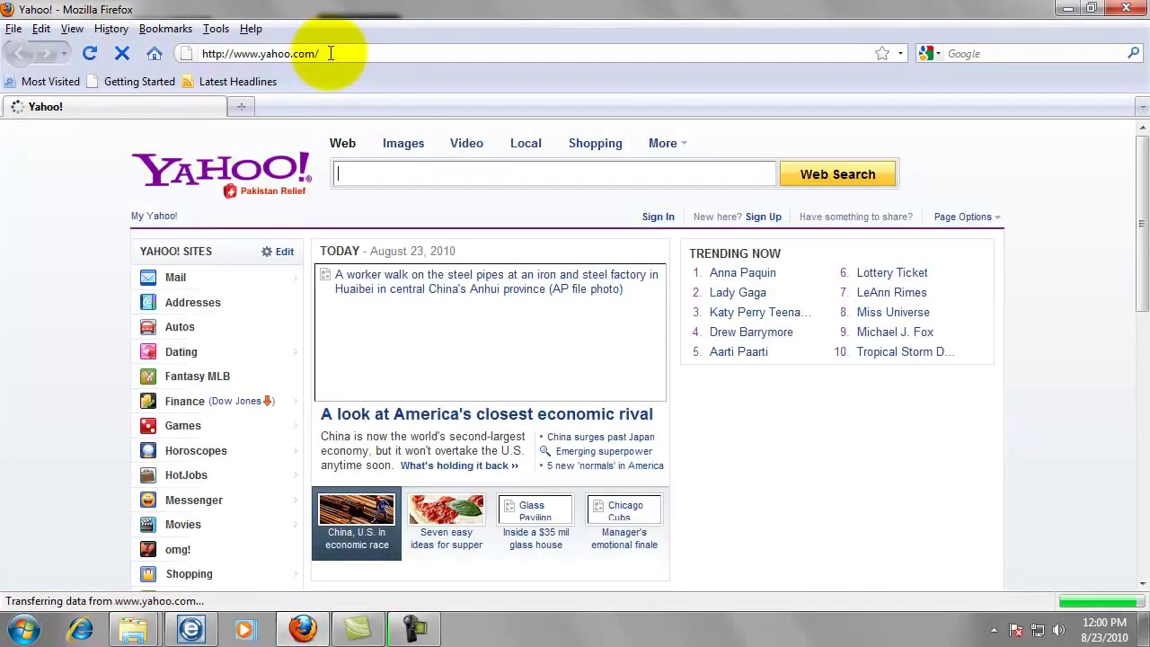
click(329, 53)
key(ctrl+a)
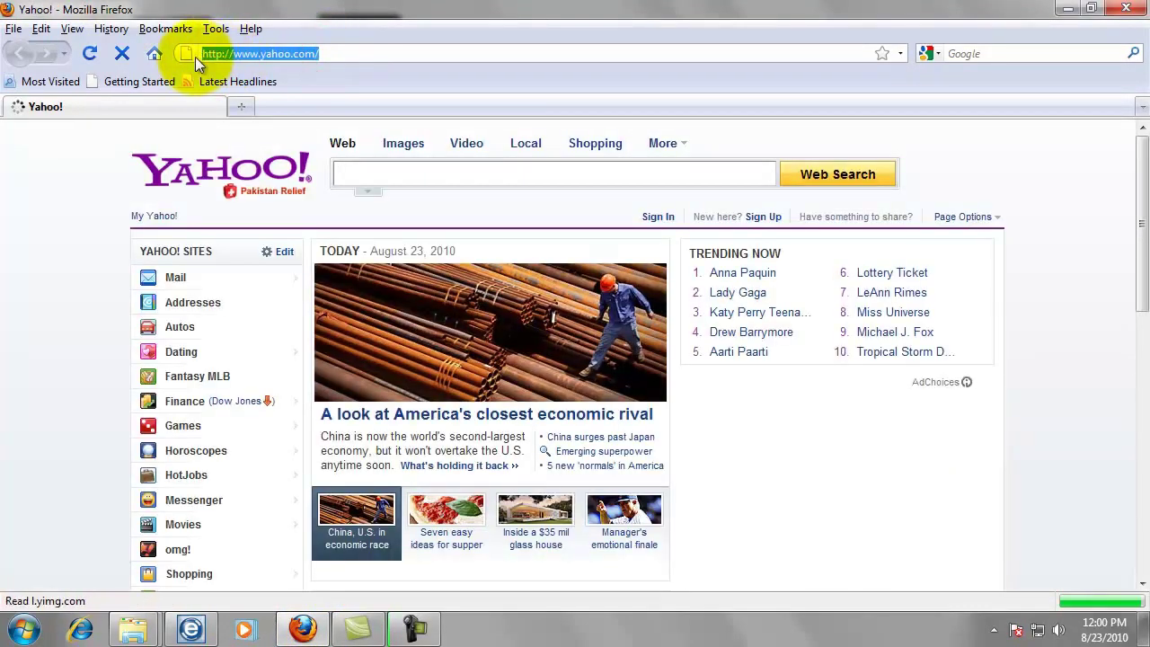
key(BackSpace)
text(192.168.)
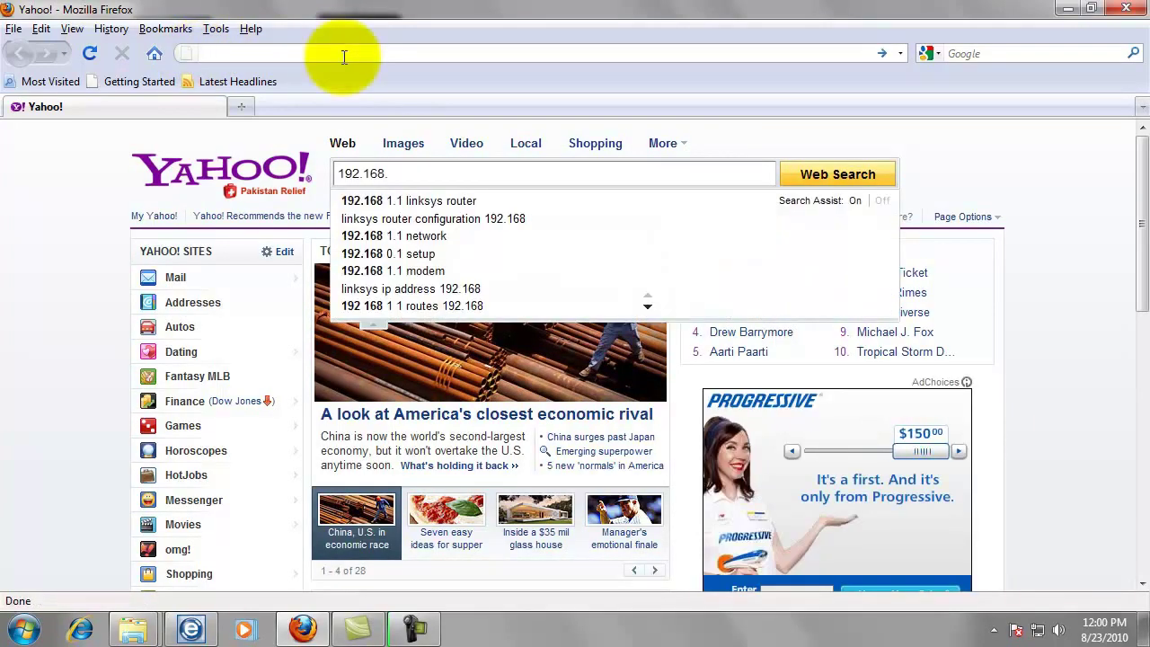
text(192.1)
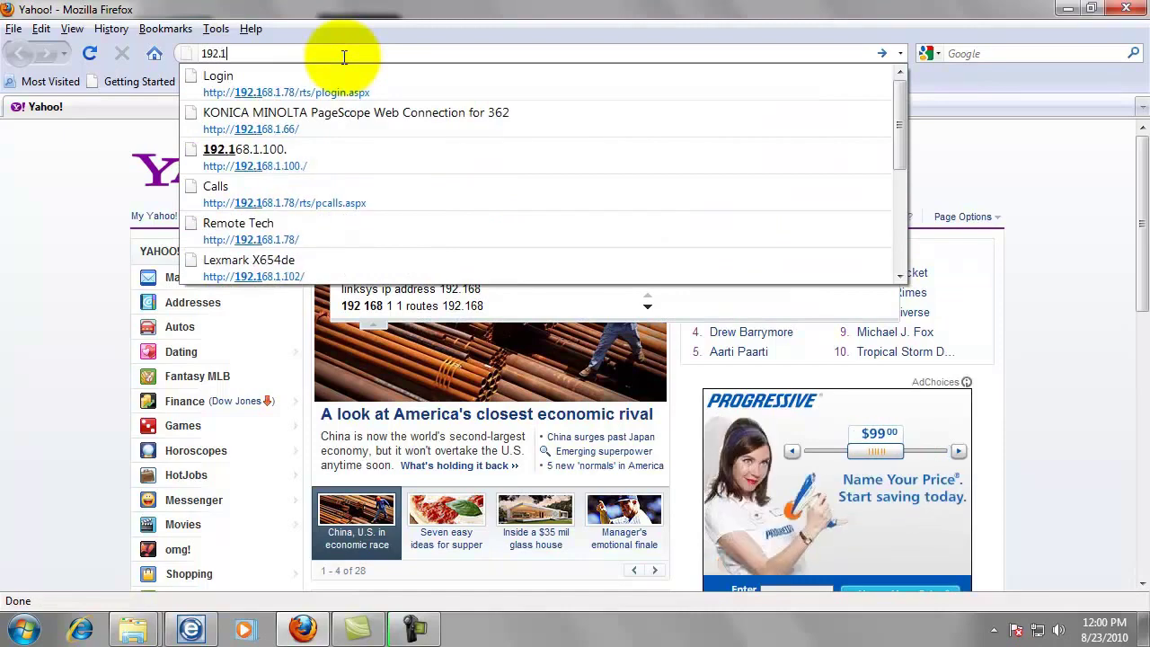
text(68.1.66)
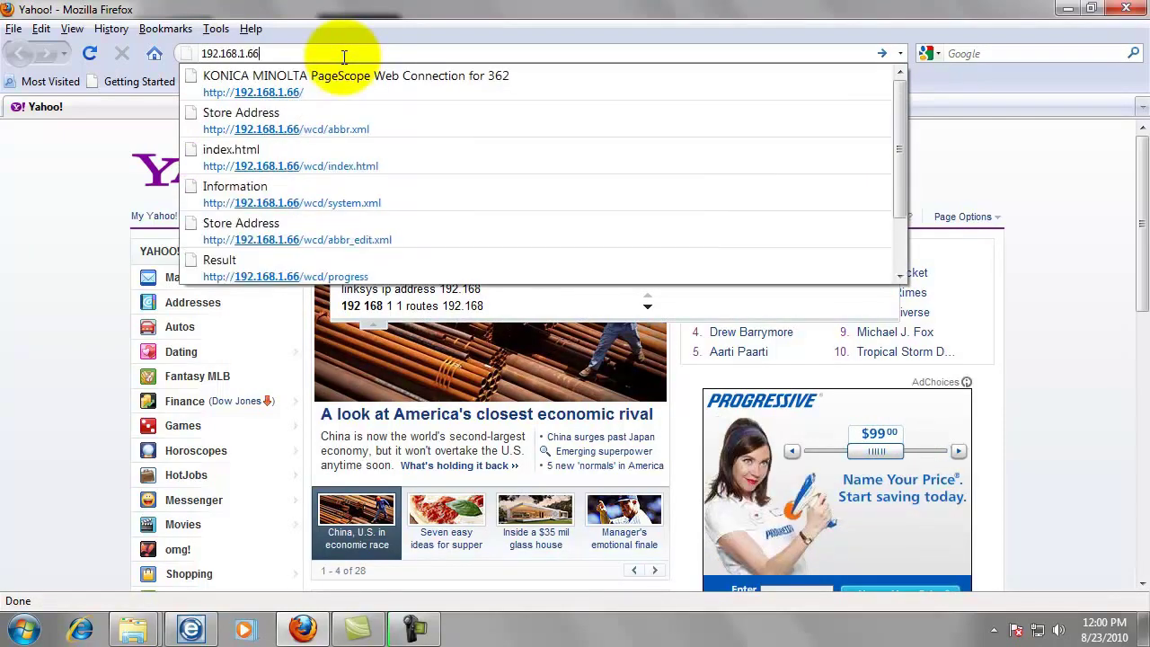
key(Return)
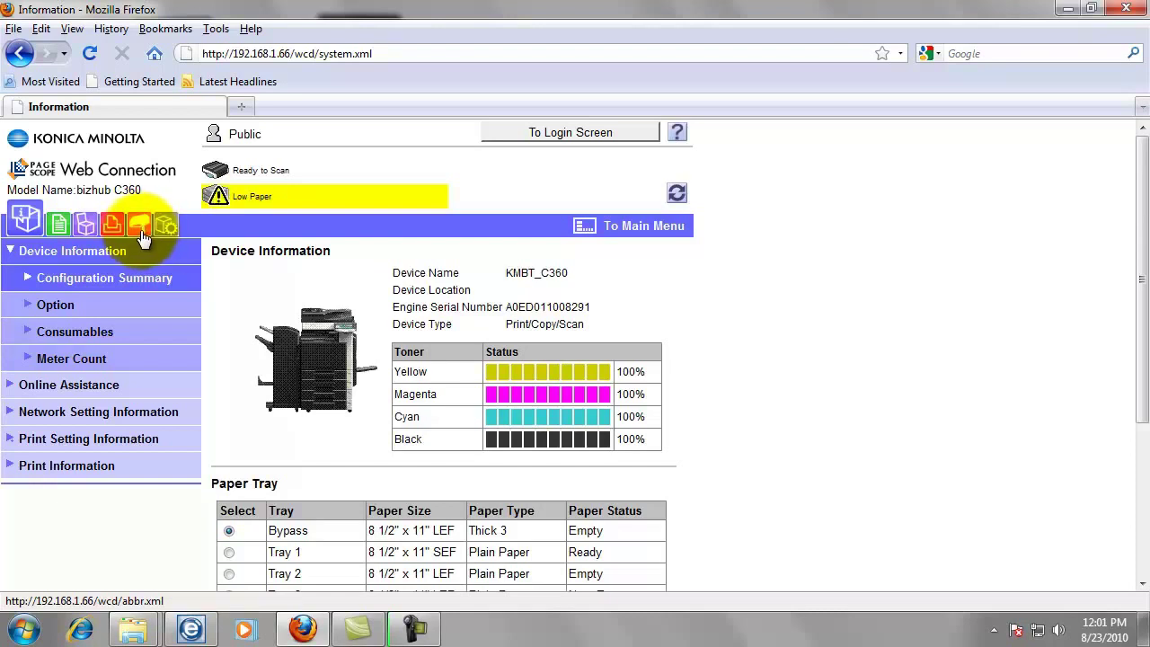
Start a new SMB registration in the printer's address book.
click(141, 233)
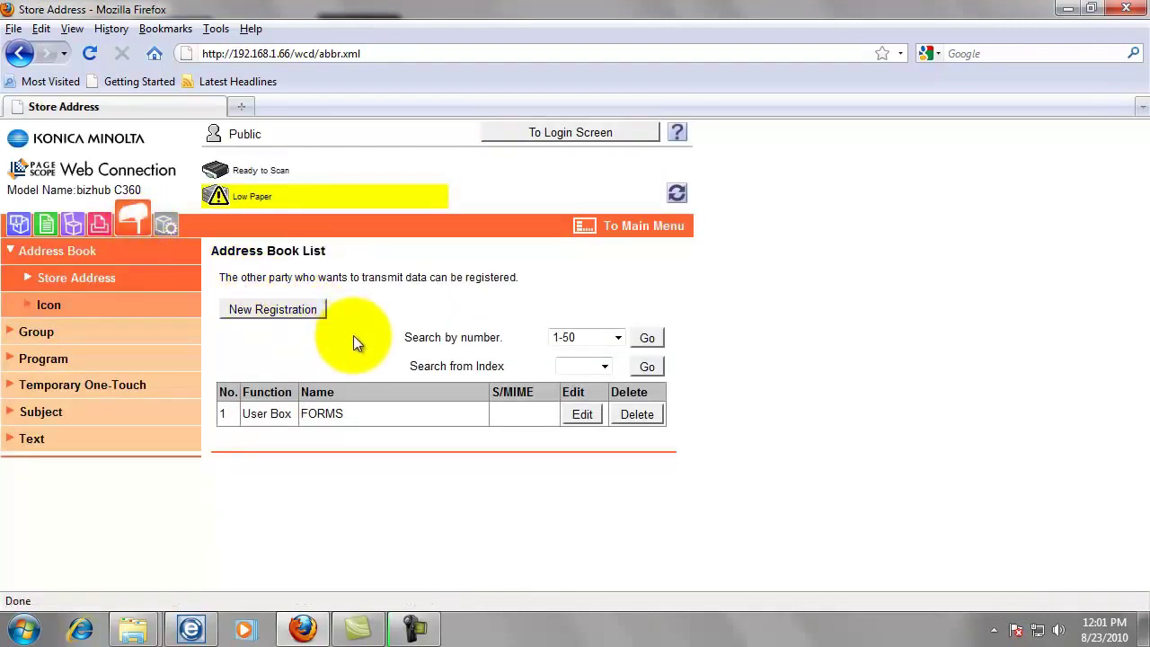
click(316, 311)
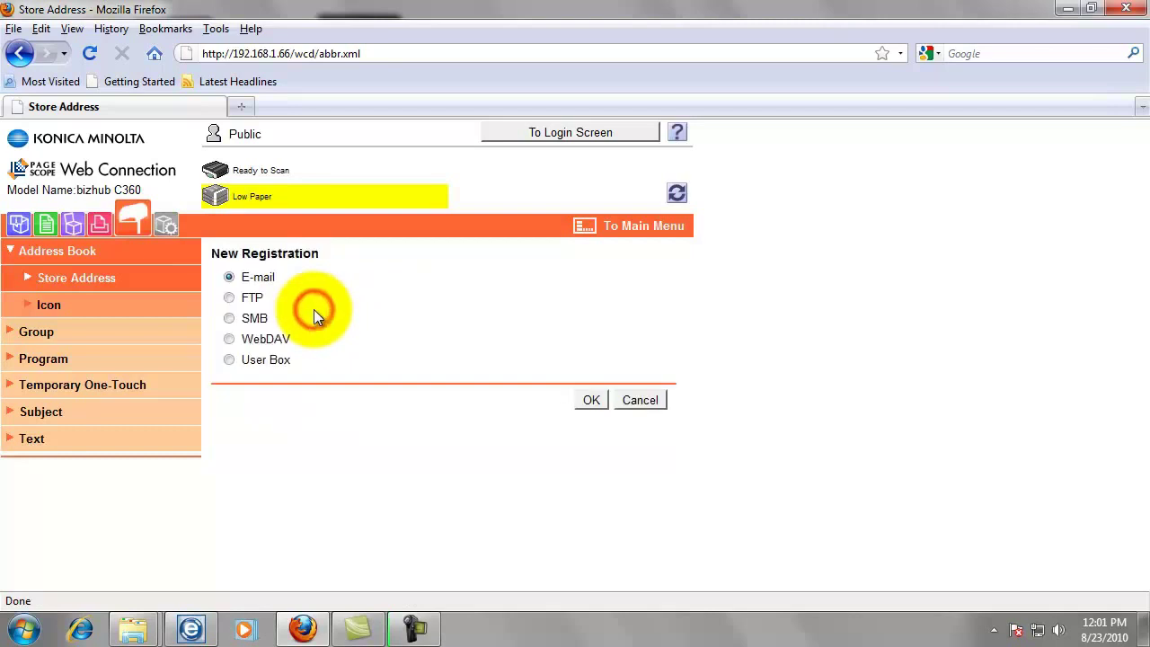
click(229, 319)
click(590, 402)
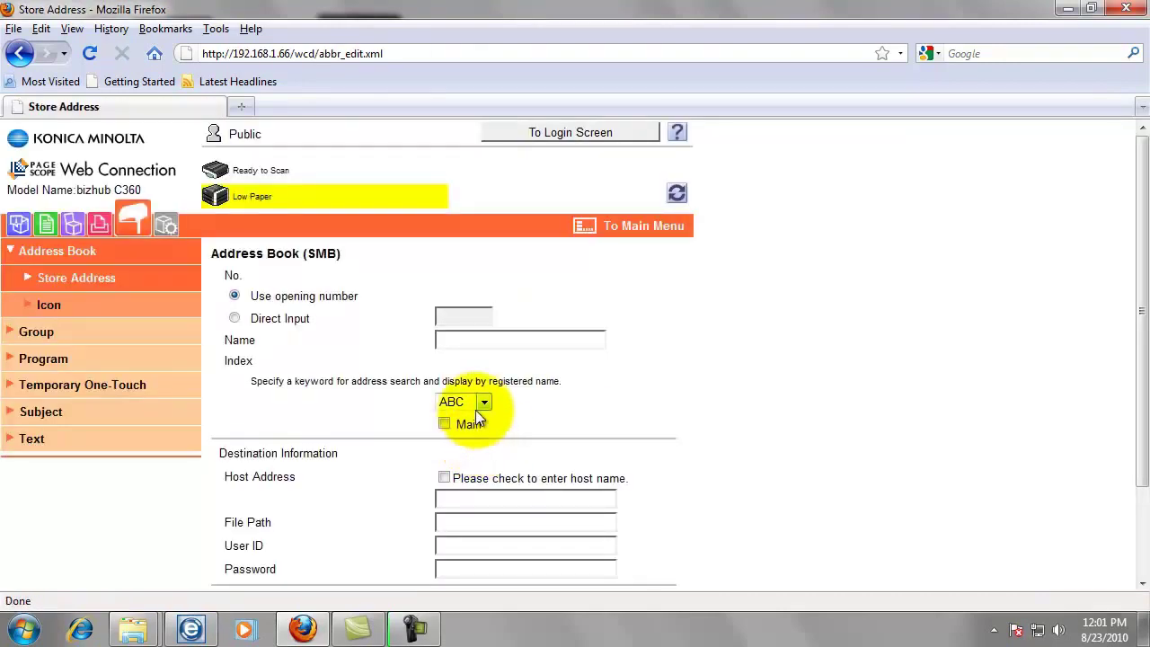
Enter the user's name for the entry, set index JKL, and mark it as Main.
click(483, 345)
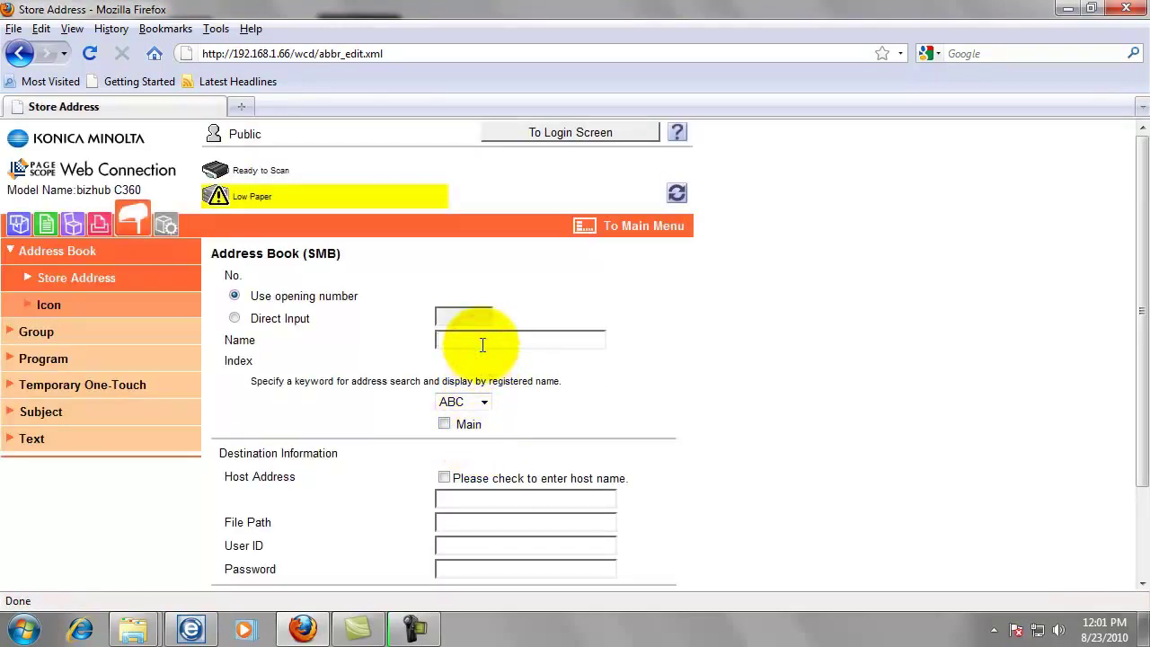
text(zu)
key(BackSpace)
text(Jarrod)
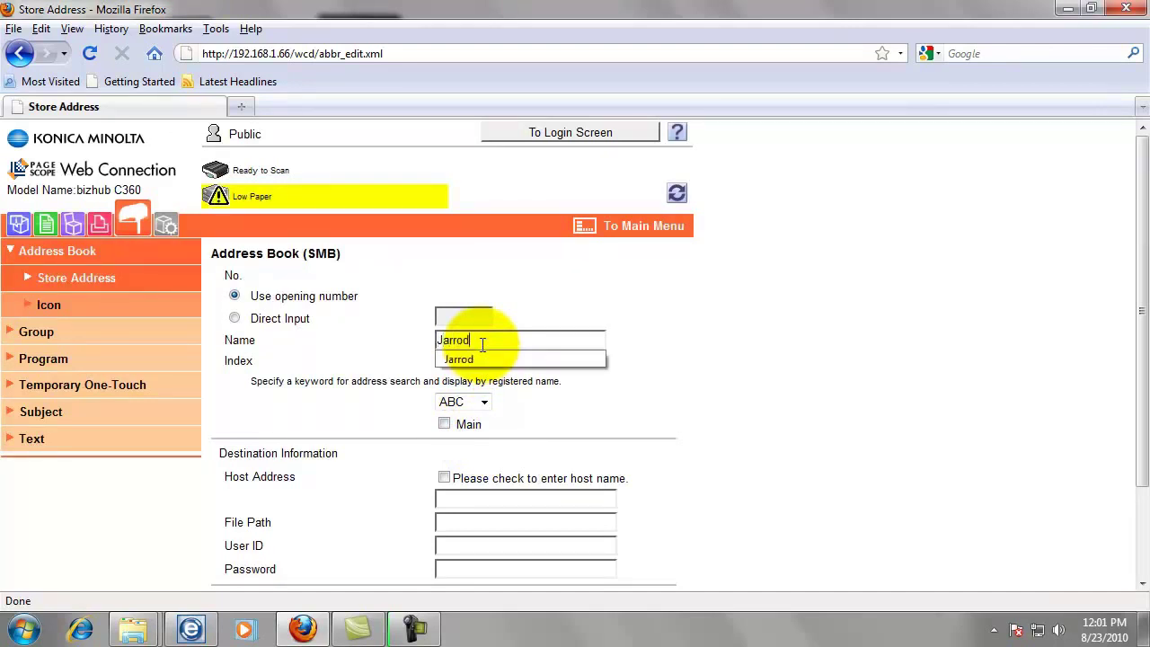
click(665, 369)
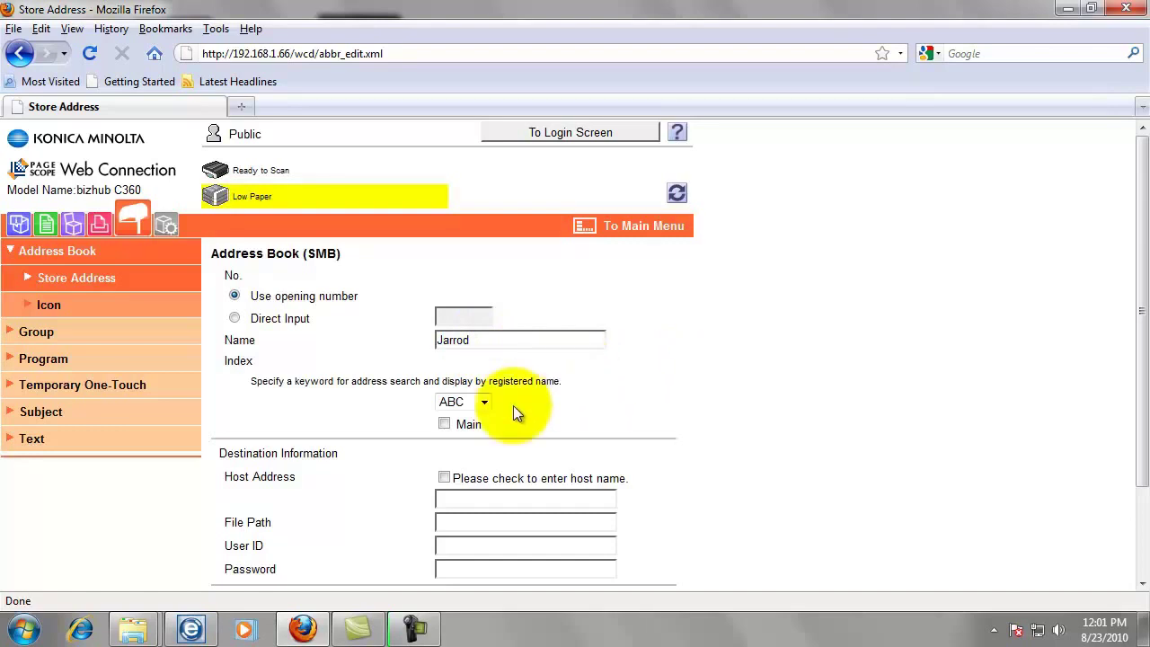
click(485, 403)
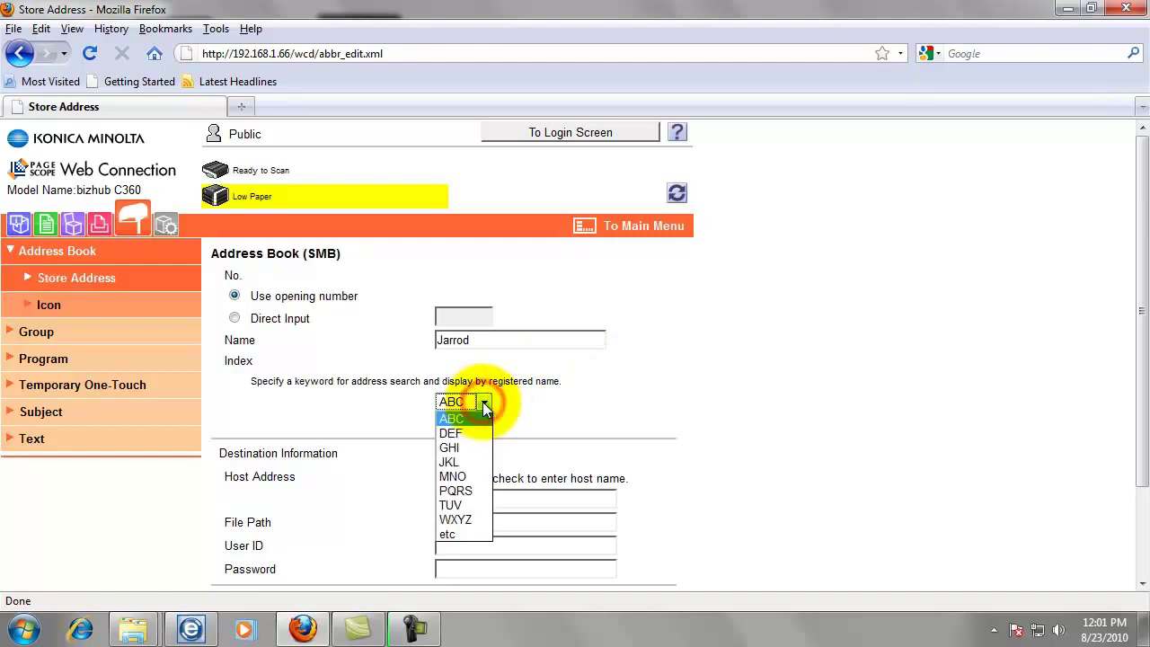
click(471, 460)
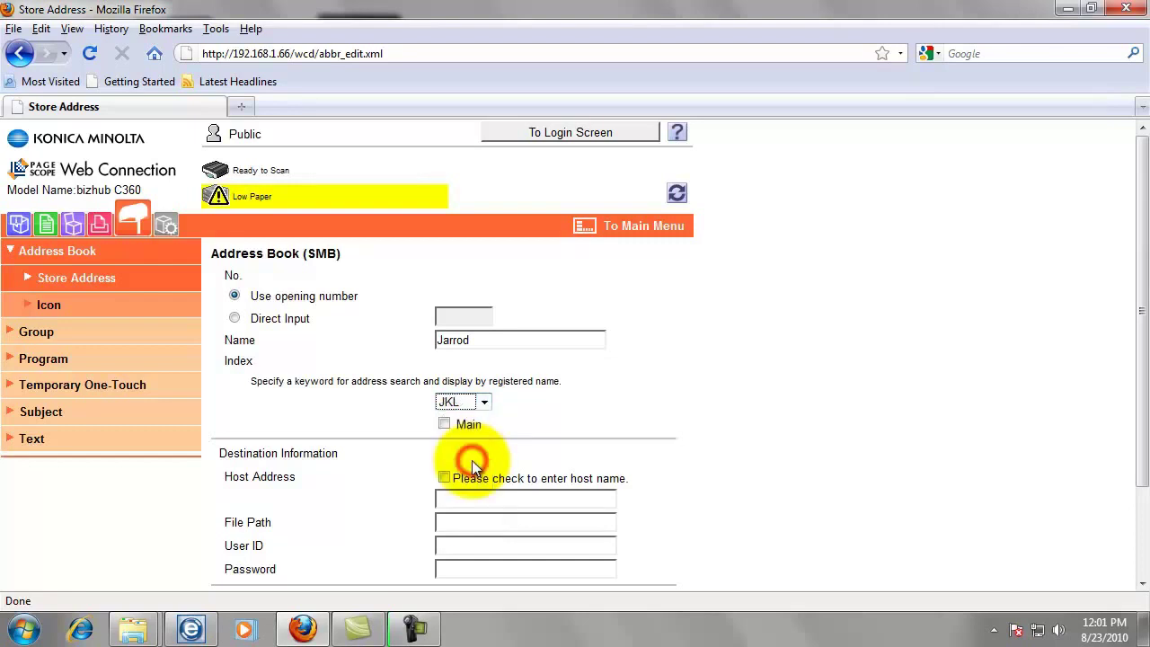
click(444, 423)
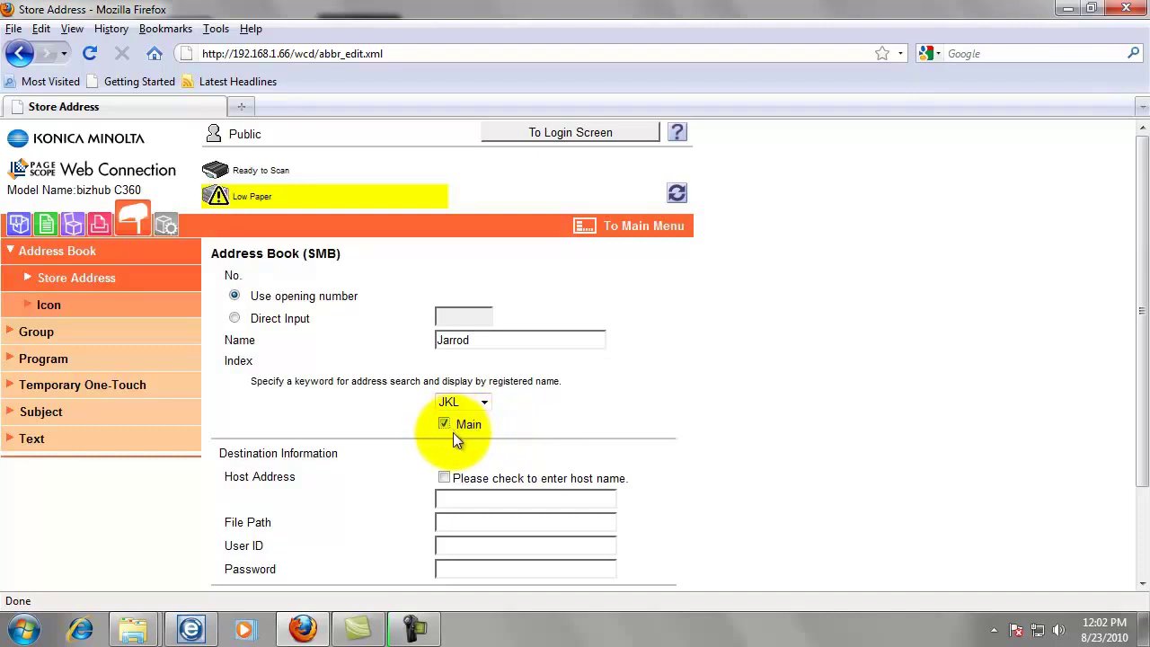
Enable host-name entry, then look up the computer name ACER in System properties.
click(445, 477)
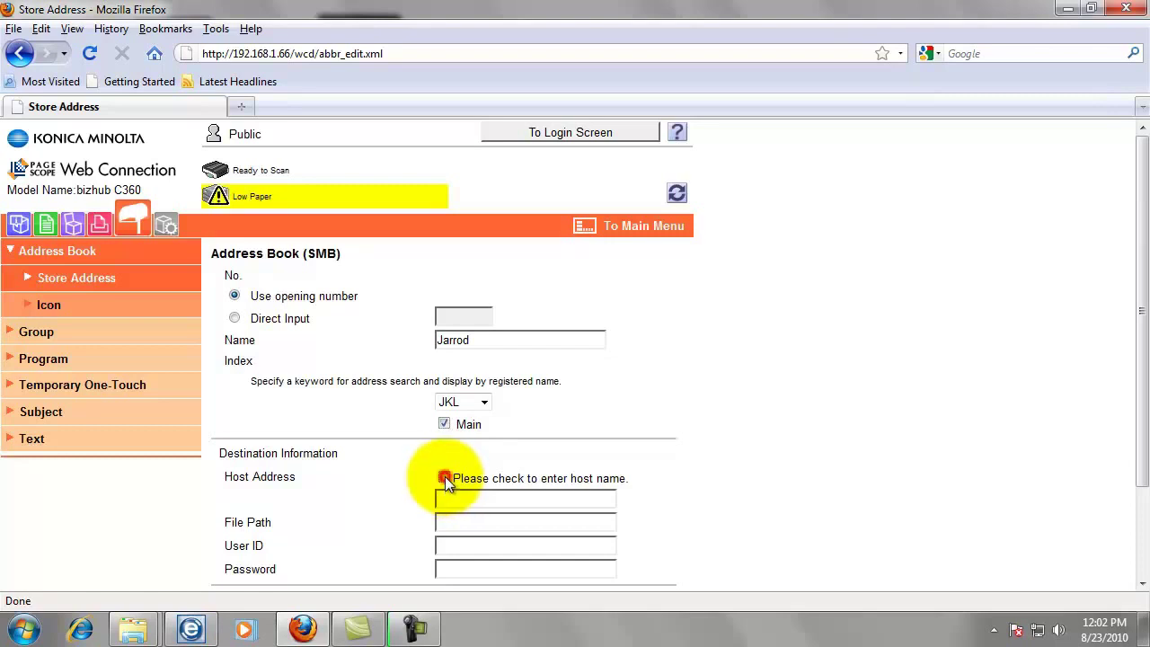
click(474, 502)
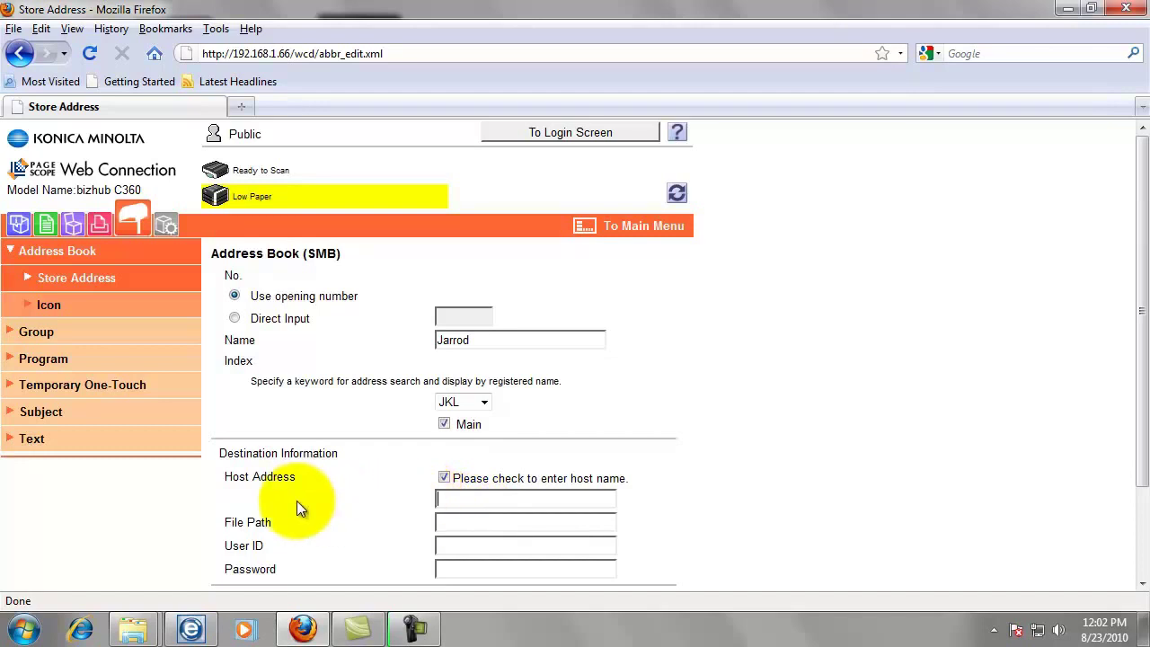
click(27, 631)
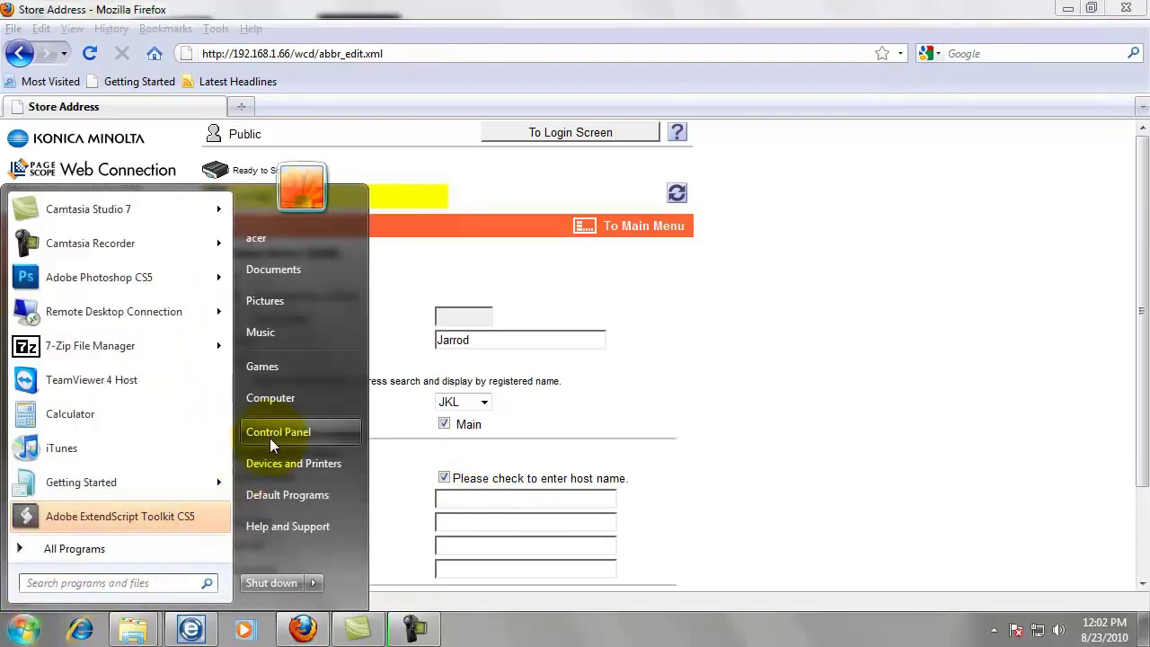
right_click(274, 402)
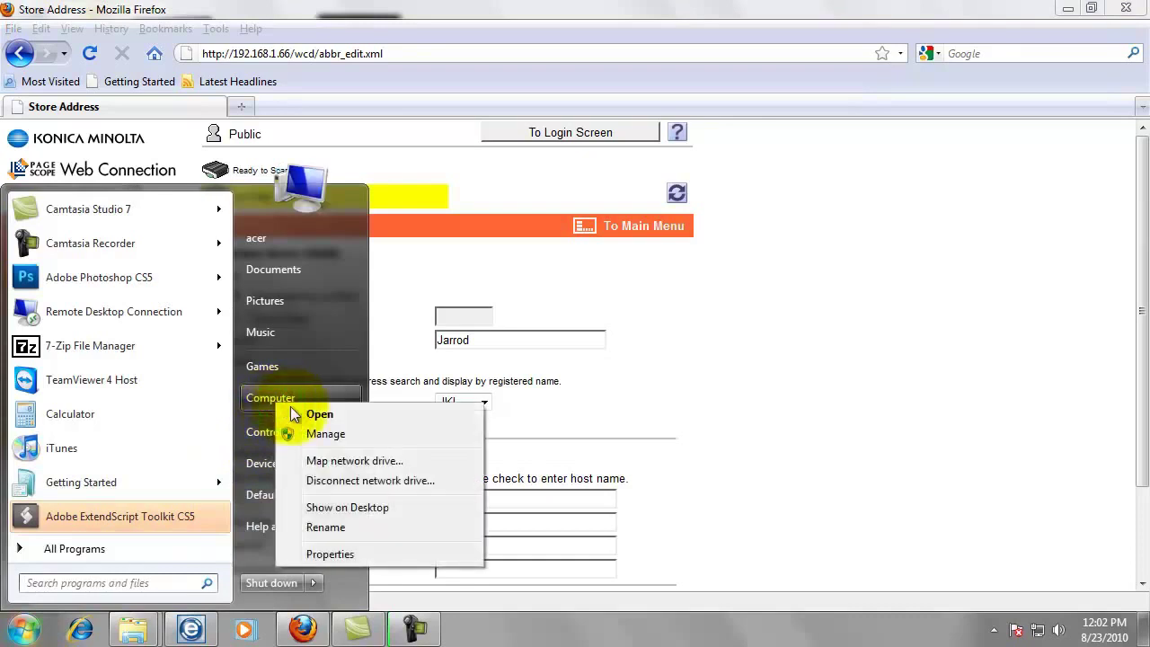
click(330, 555)
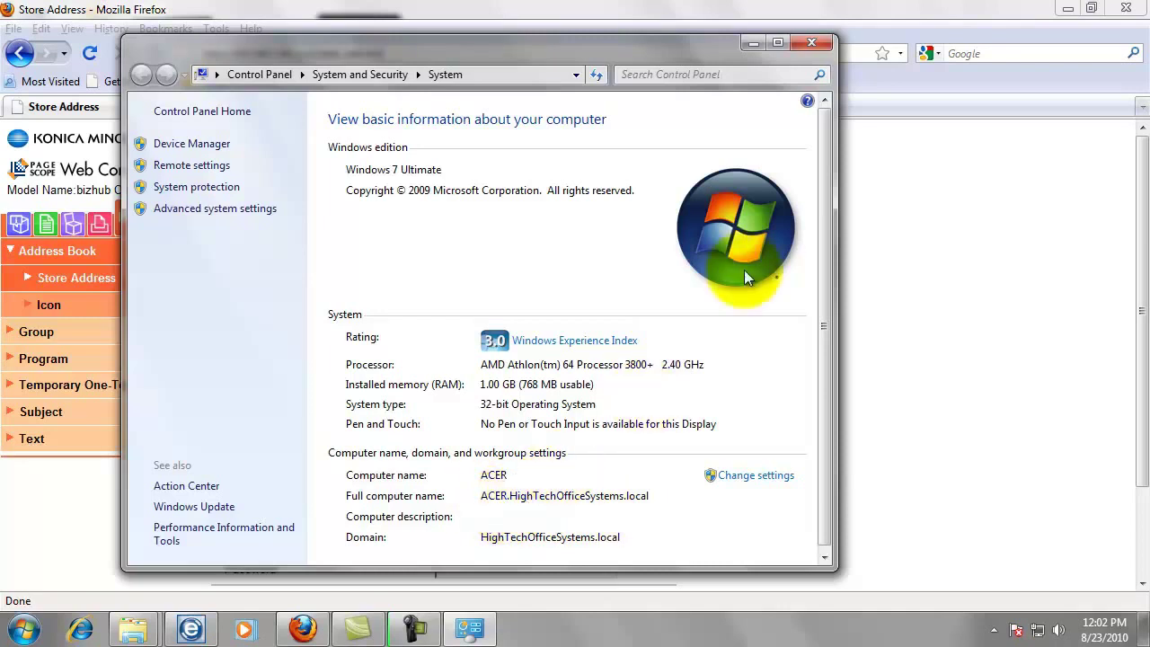
click(810, 44)
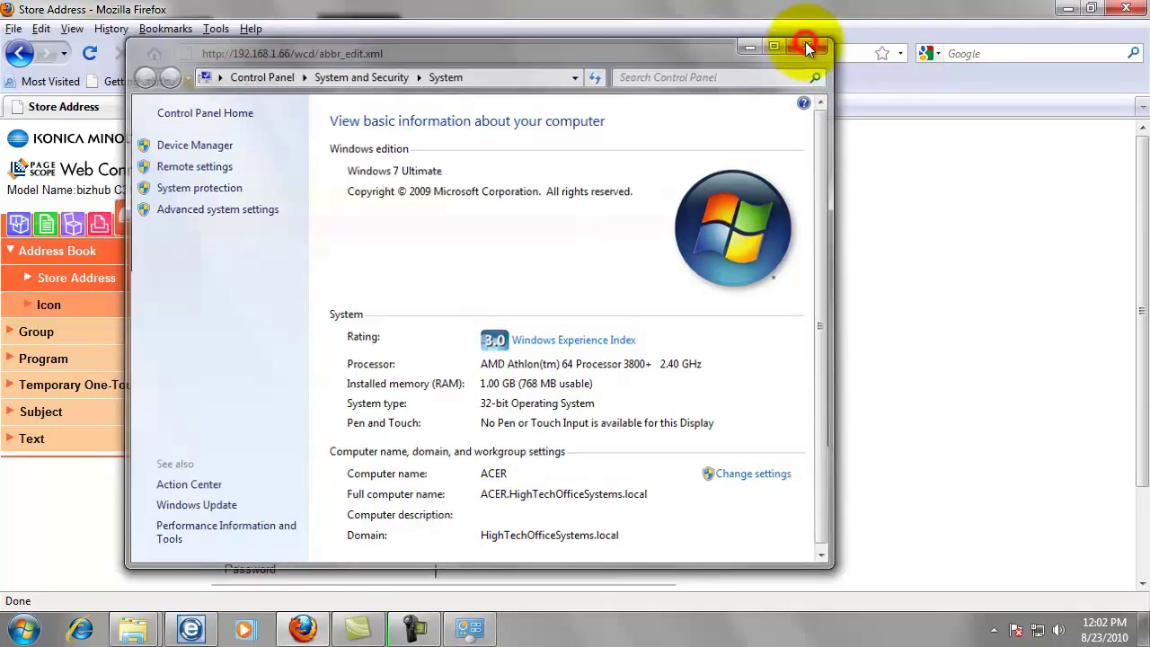
Return to the Host Address field and bring up previously used host names.
click(444, 478)
click(471, 500)
click(471, 499)
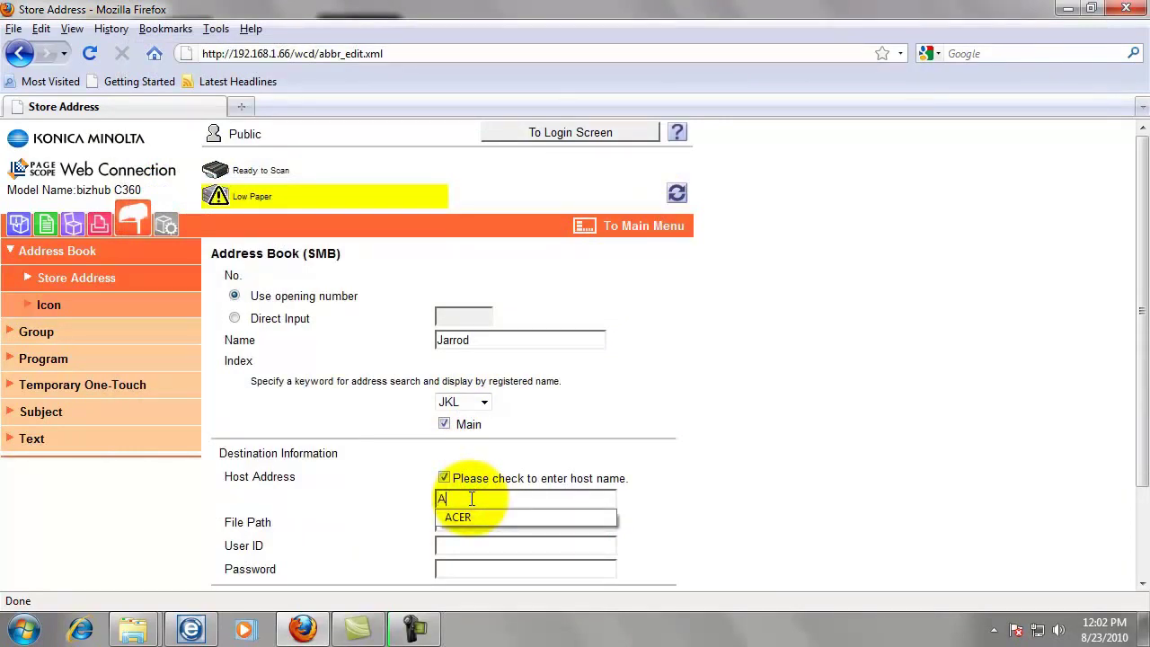
Set Host Address to ACER and File Path to myscans.
text(ER)
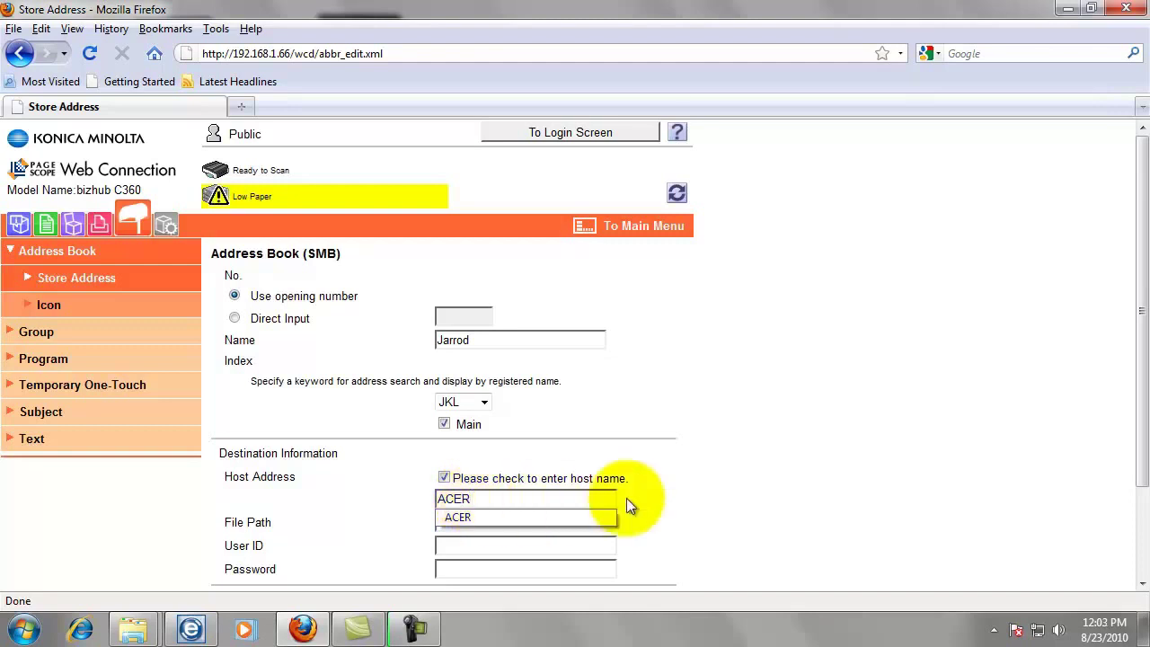
click(728, 489)
click(566, 523)
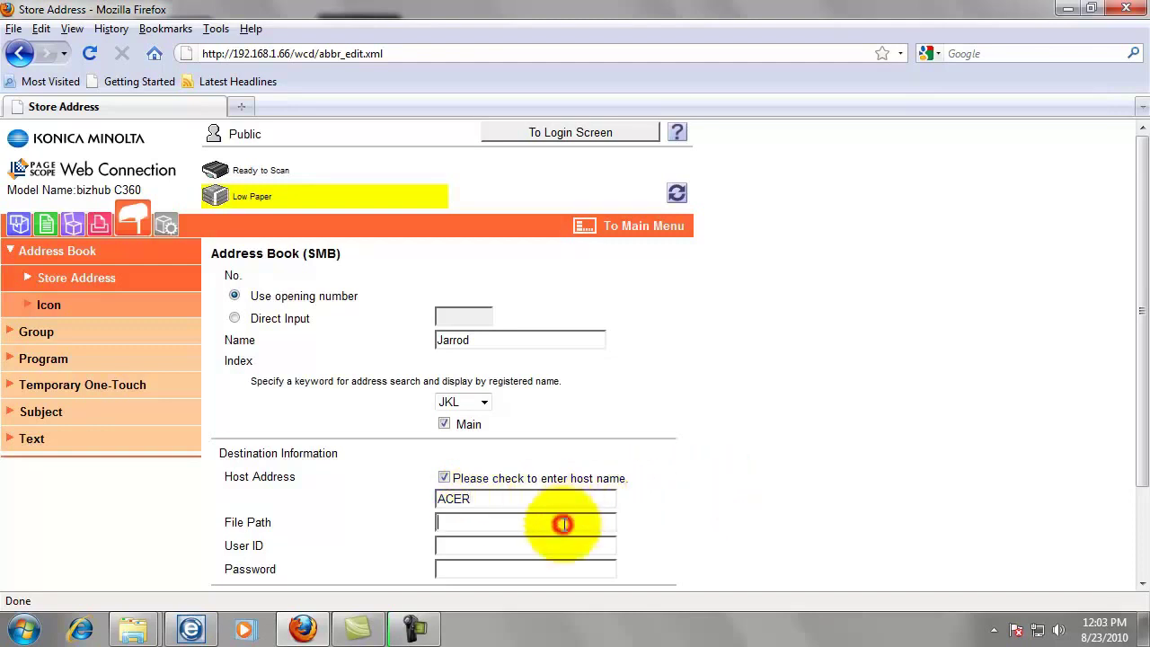
text(myscans)
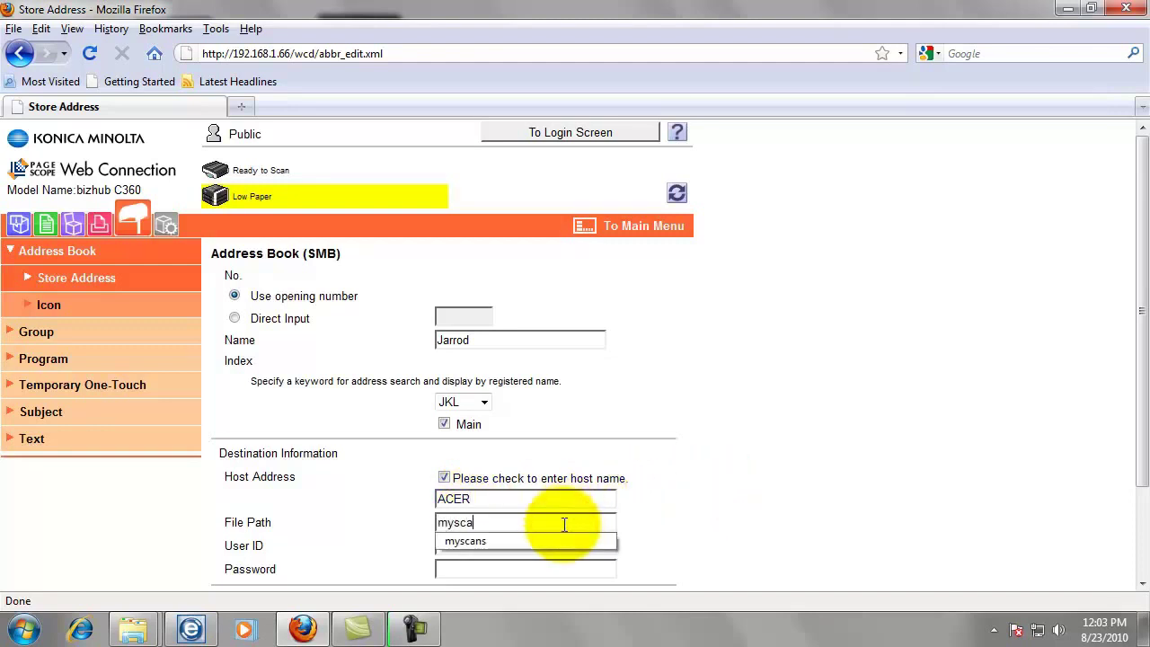
click(631, 525)
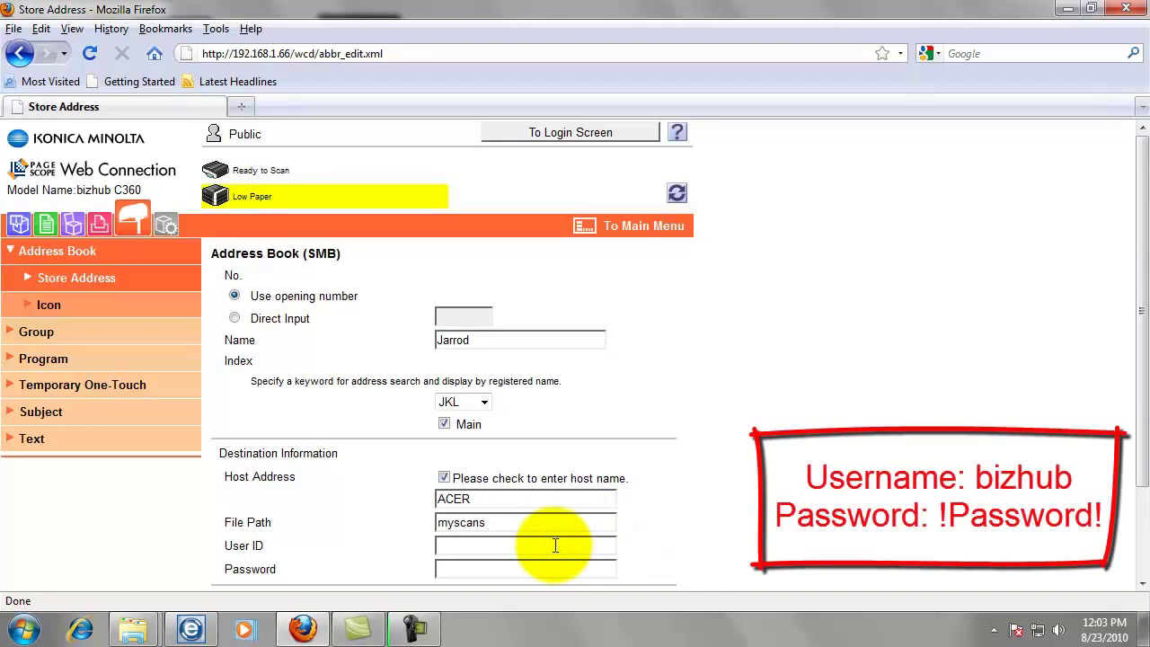
Enter the share account's user ID and password.
text(bizhub)
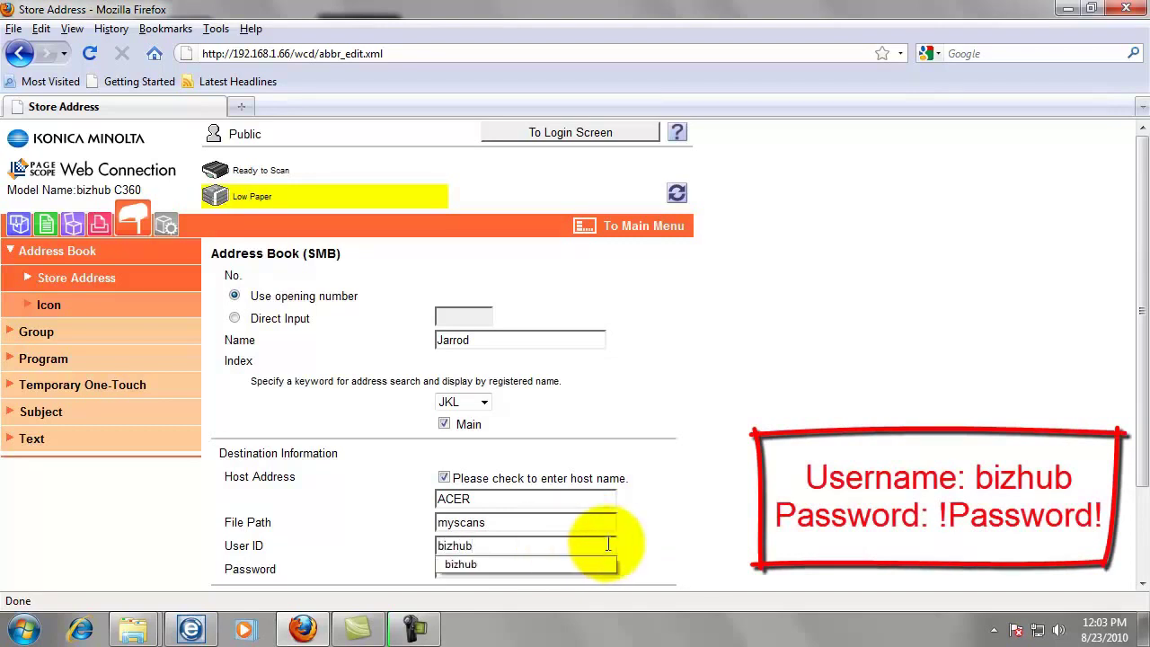
key(Tab)
scroll(633, 539, down, 2)
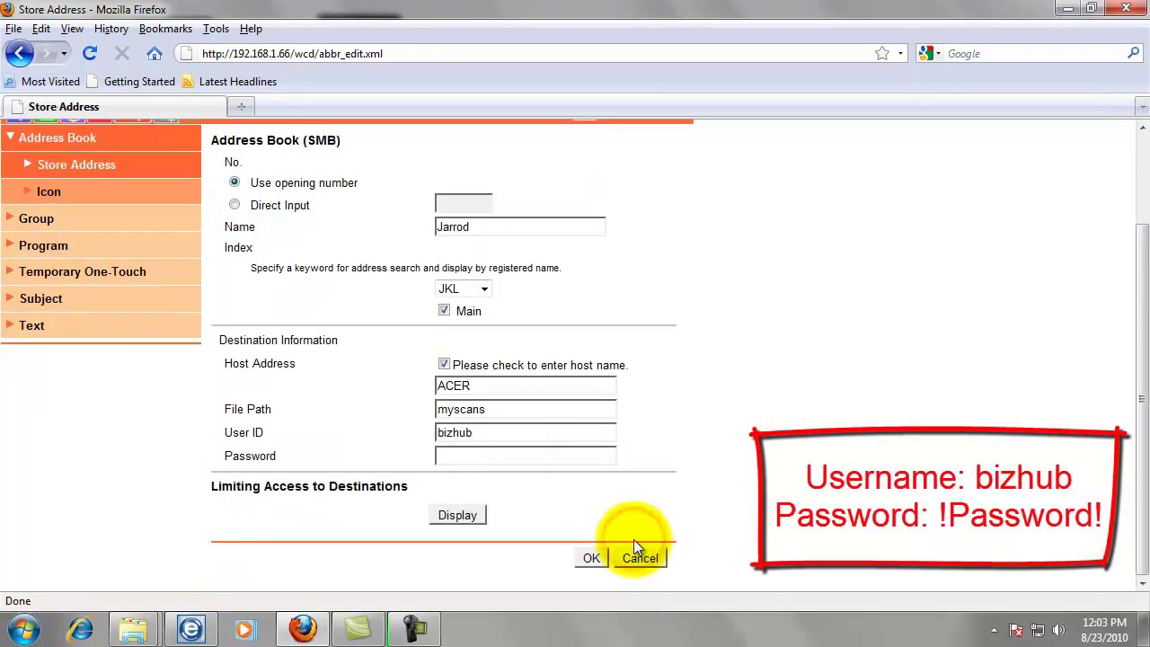
click(459, 455)
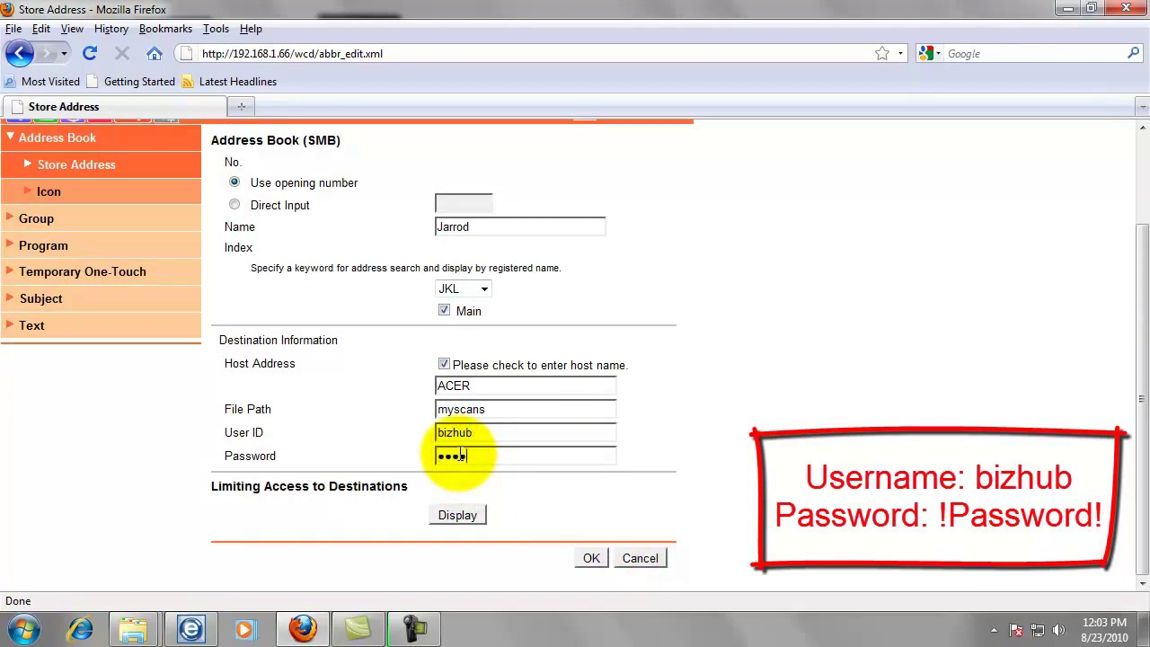
text(!Password!)
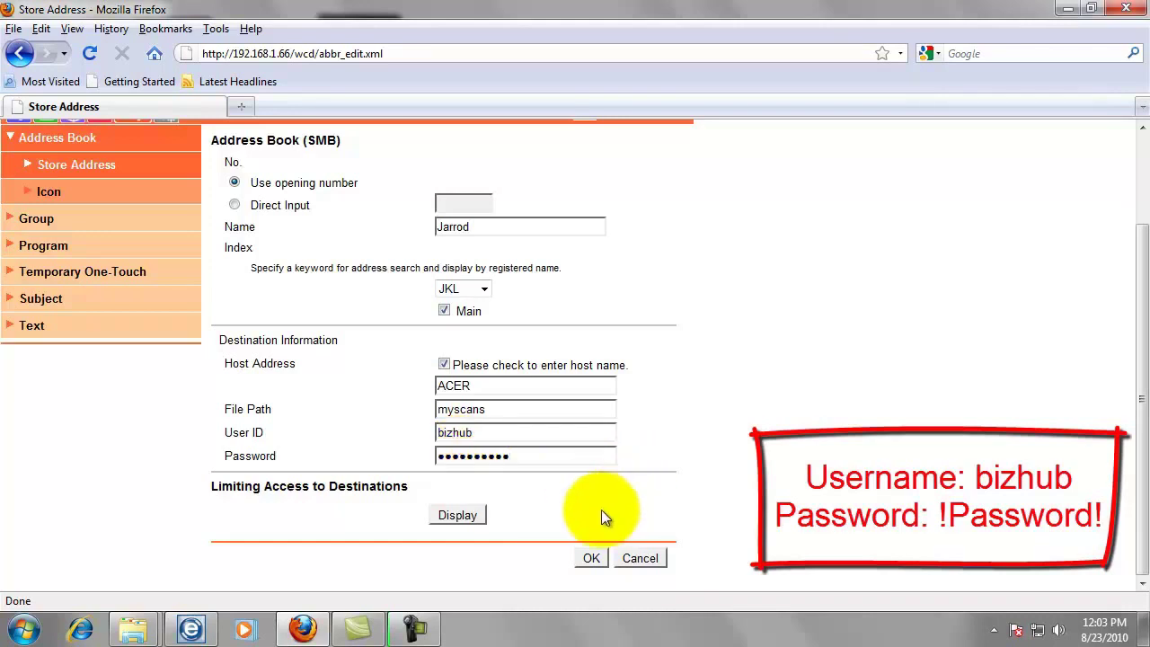
Register the SMB entry as address No. 2, acknowledge completion, and close Firefox.
click(590, 558)
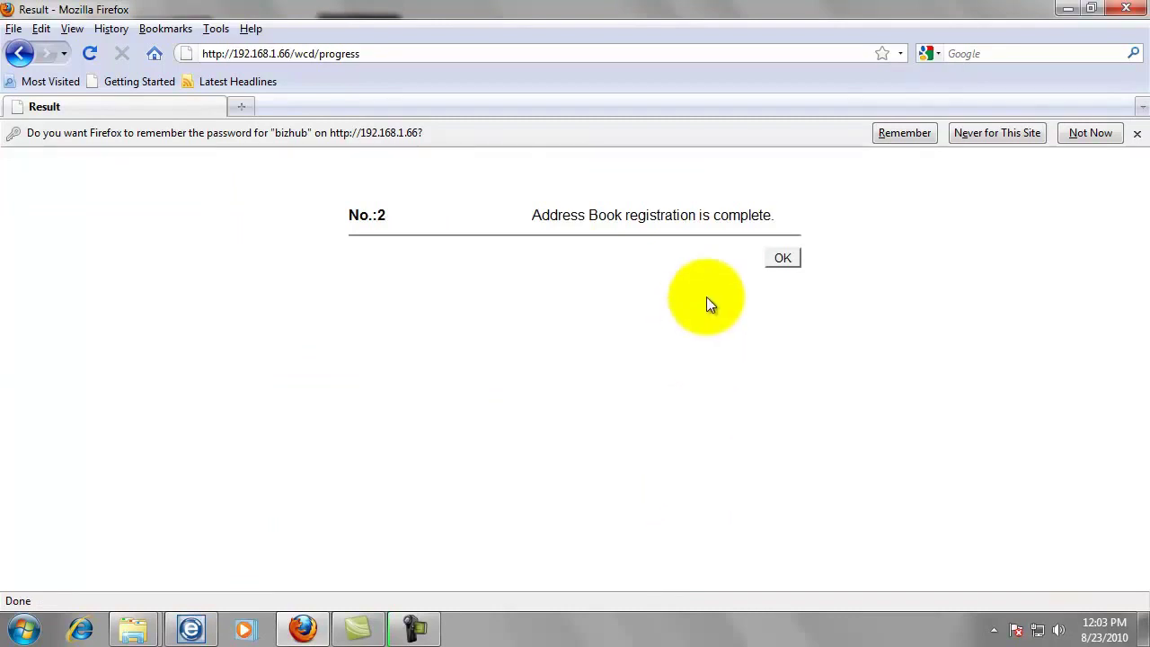
click(779, 262)
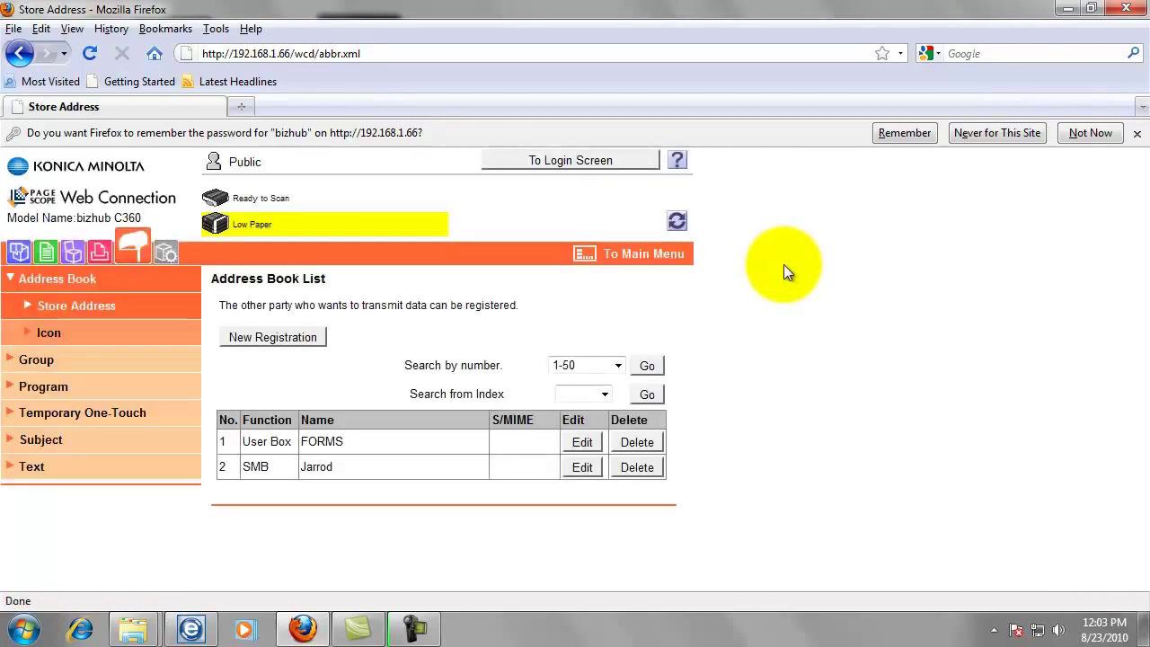
click(1126, 8)
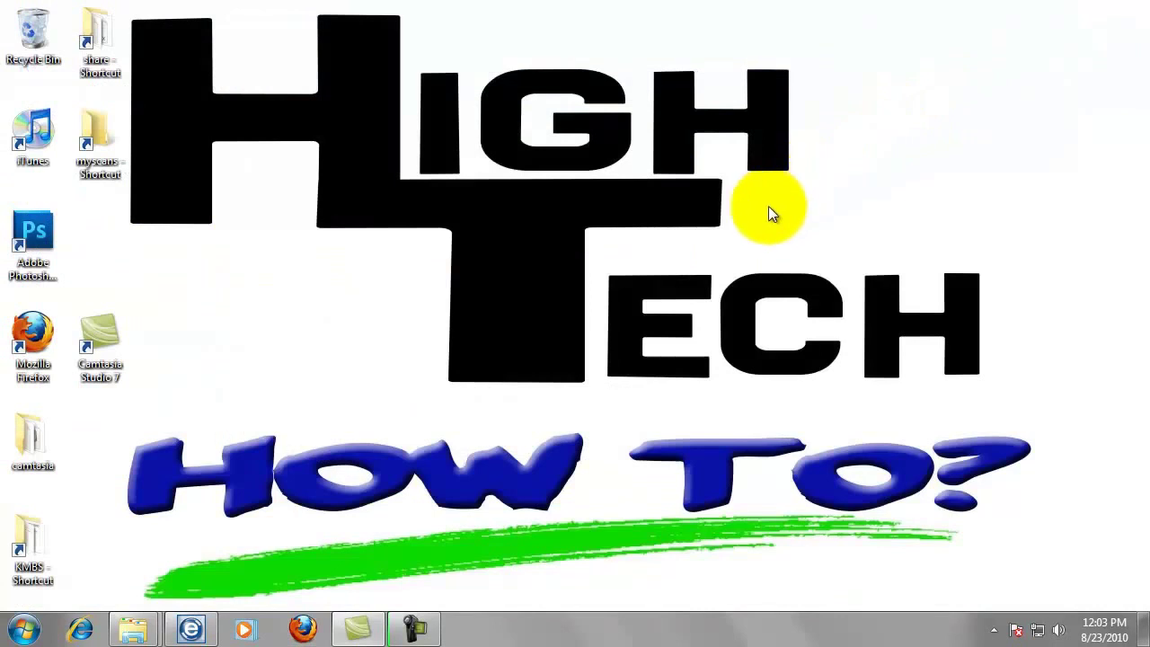